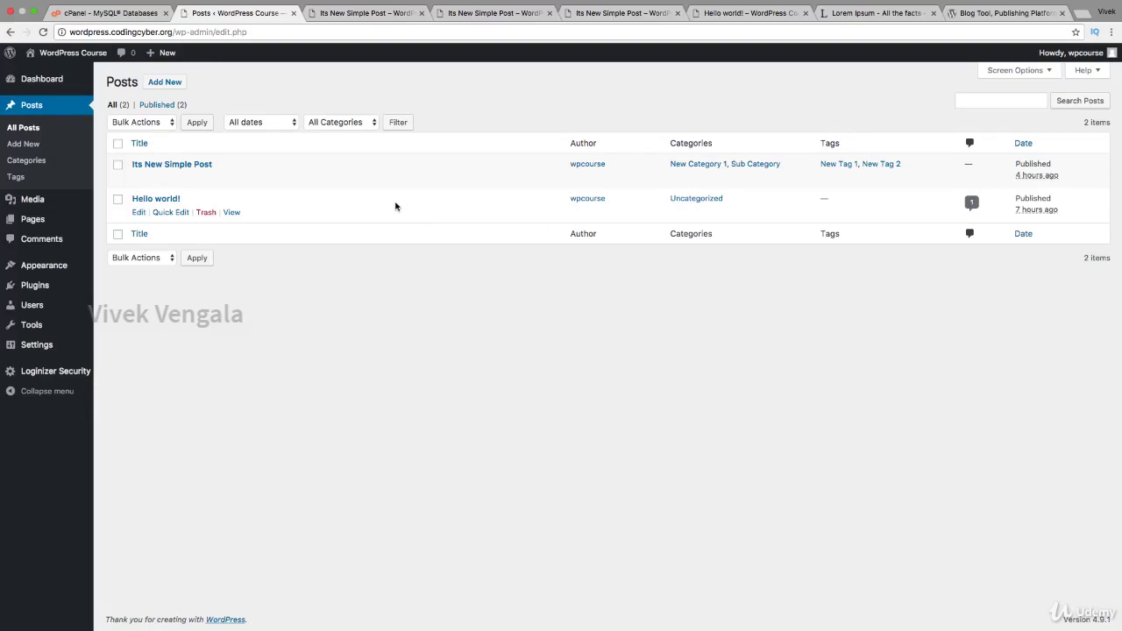
Open 'Its New Simple Post' in the post editor from the Posts list
left_click(139, 178)
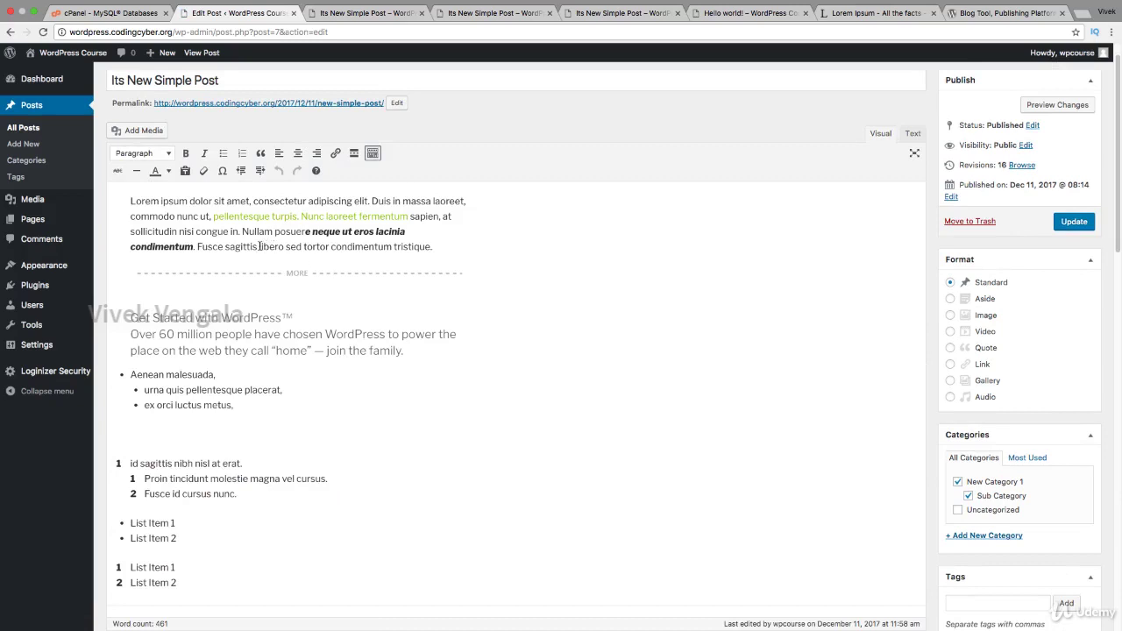
Link the words 'libero sed' to the Sample Page, found by searching 'page'
left_click_drag(260, 246, 301, 248)
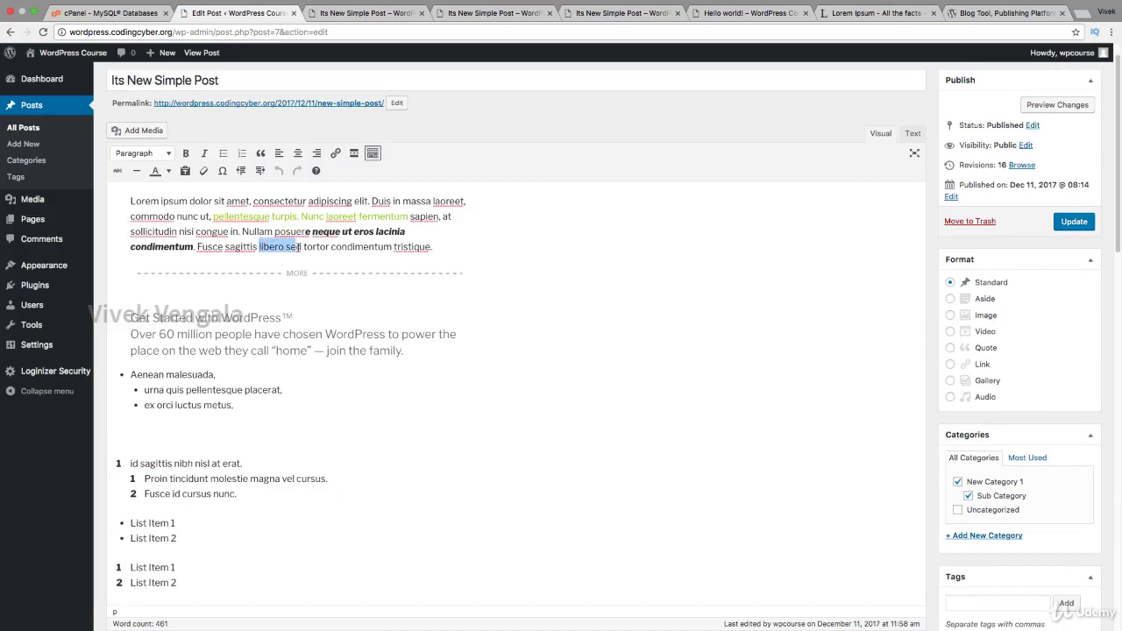
left_click(335, 154)
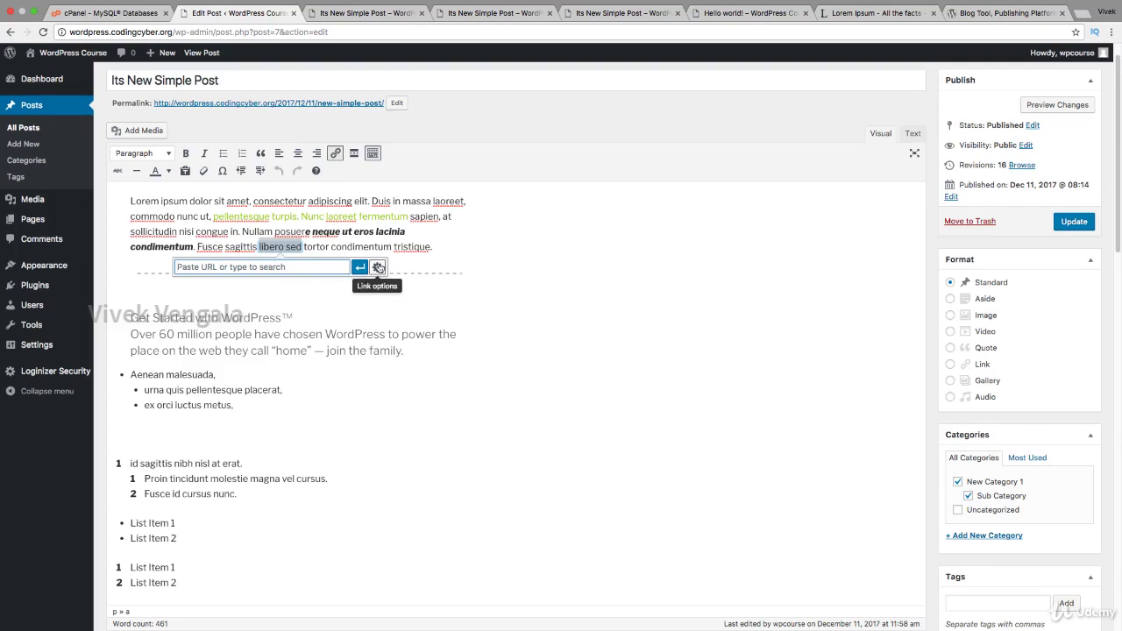
left_click(378, 266)
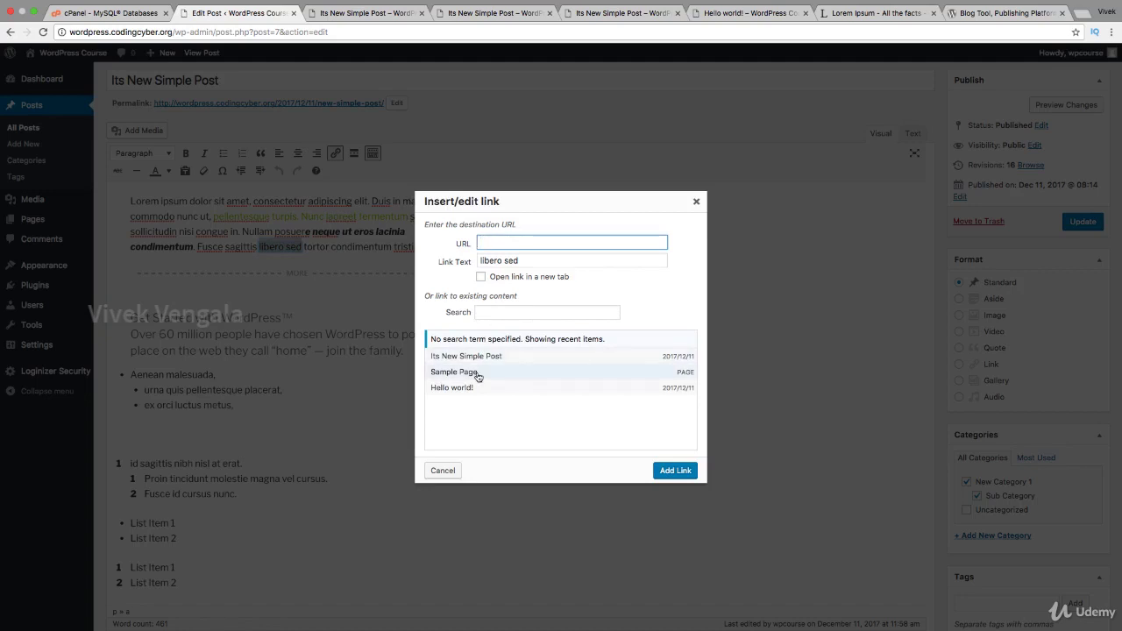
left_click(492, 313)
type("page")
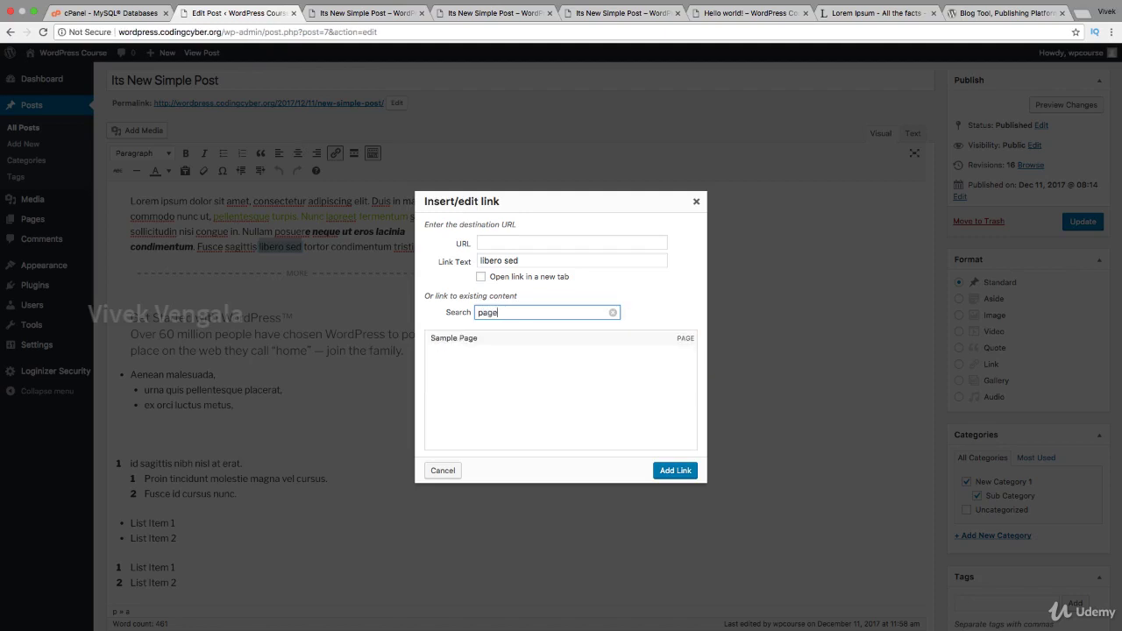
left_click(477, 341)
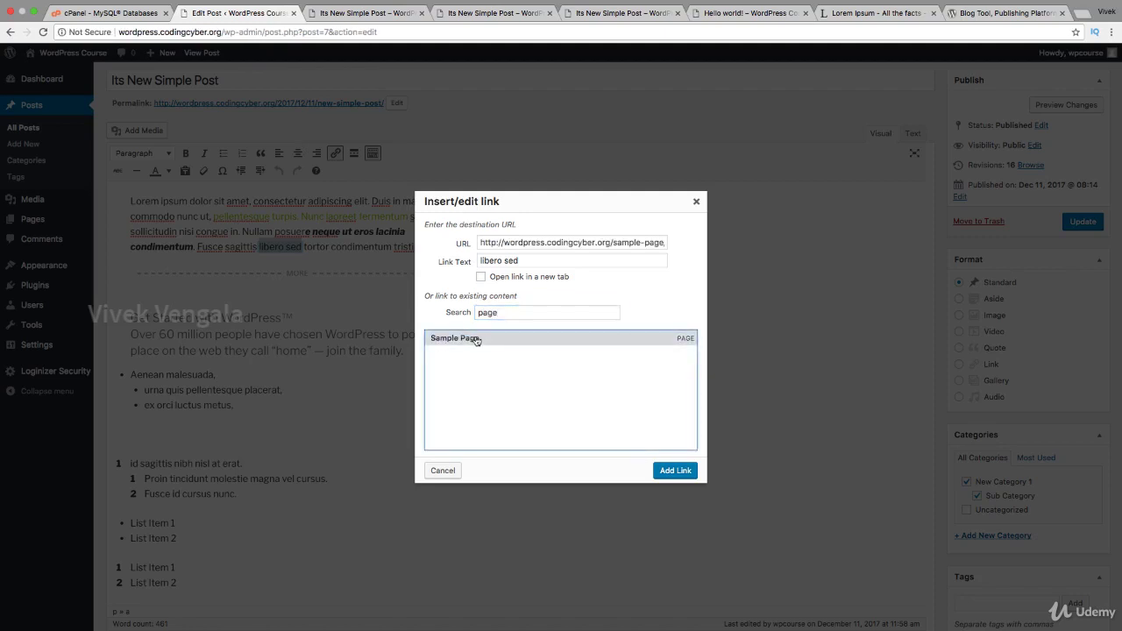
Set the 'libero sed' link to open in a new tab
left_click(481, 278)
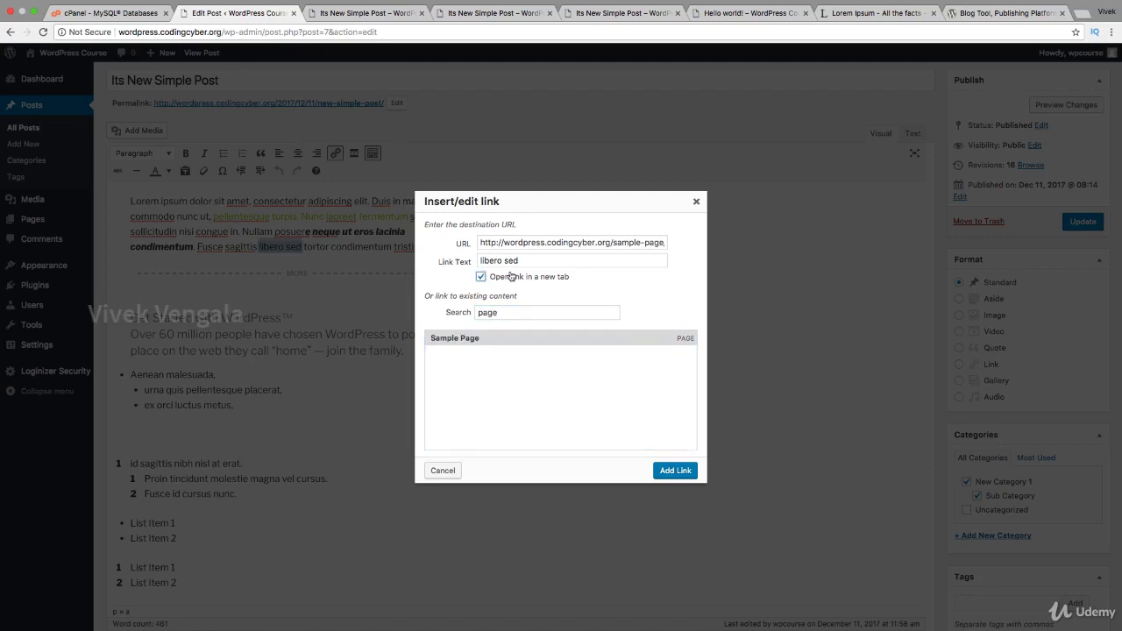
left_click(518, 262)
left_click_drag(533, 259, 481, 261)
left_click(570, 280)
left_click(553, 281)
Insert the link, then remove it so 'libero sed' is plain text again
left_click(675, 471)
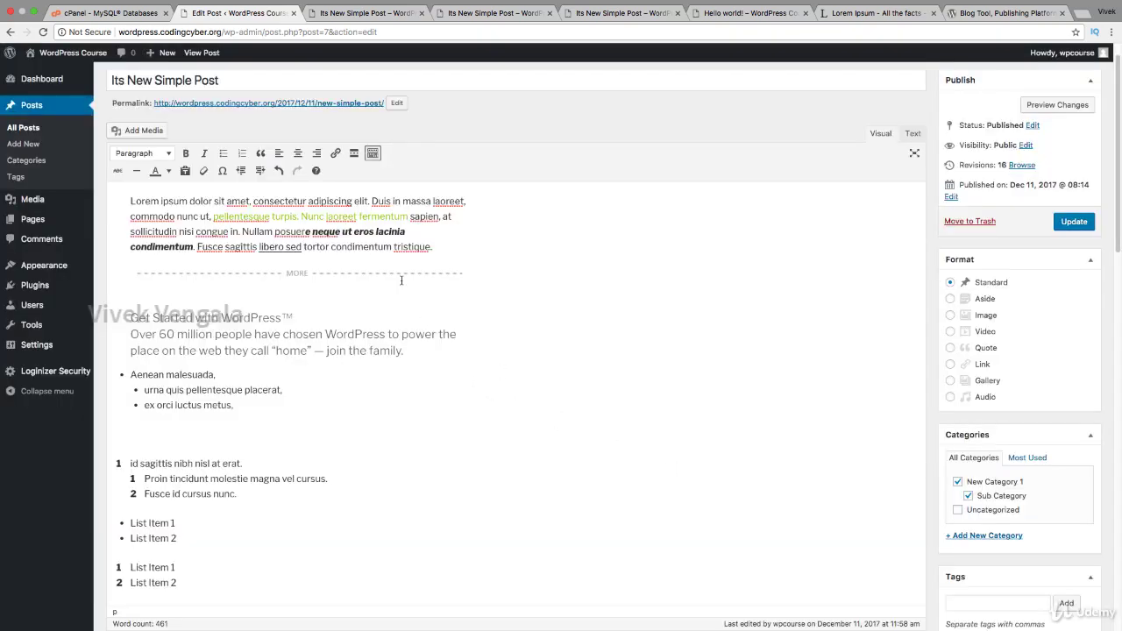
left_click(276, 247)
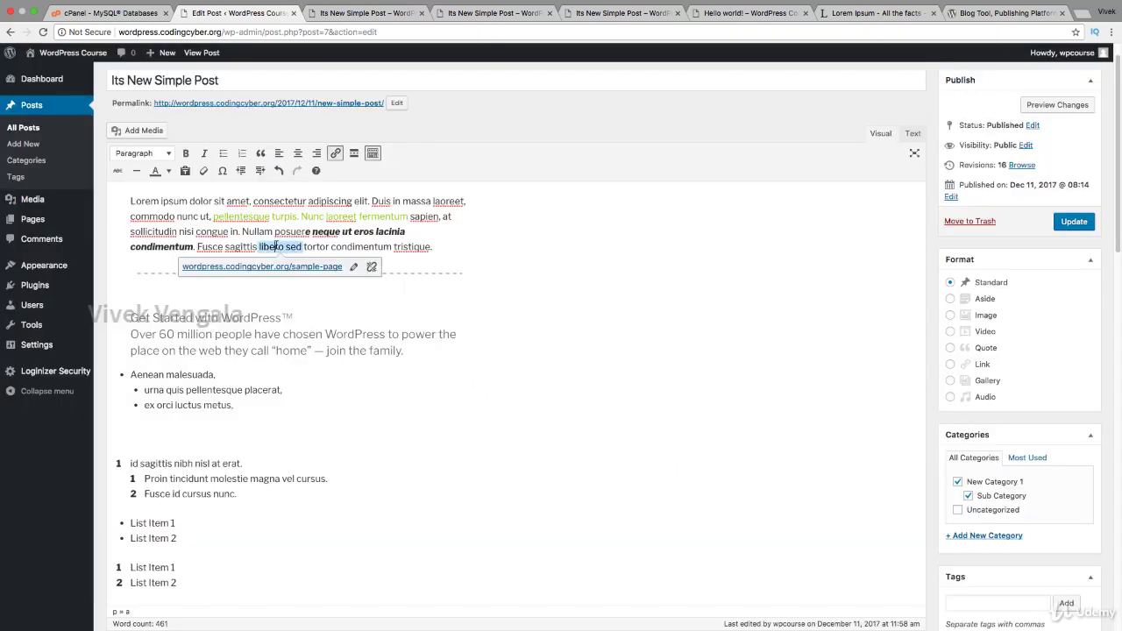
left_click(372, 268)
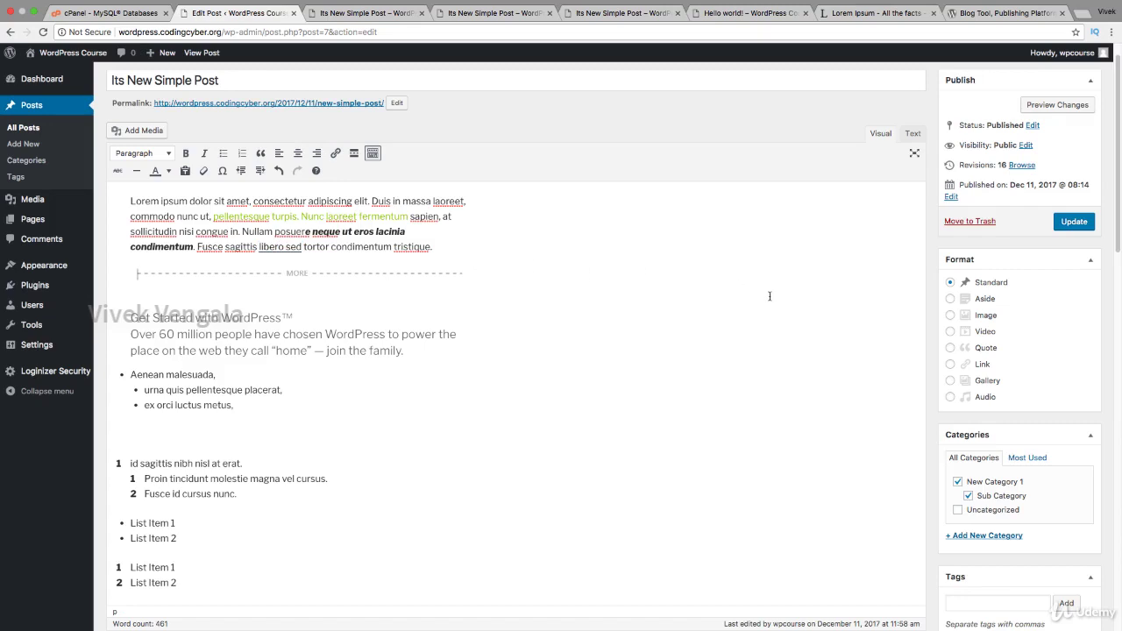
scroll(756, 316, "up", 1)
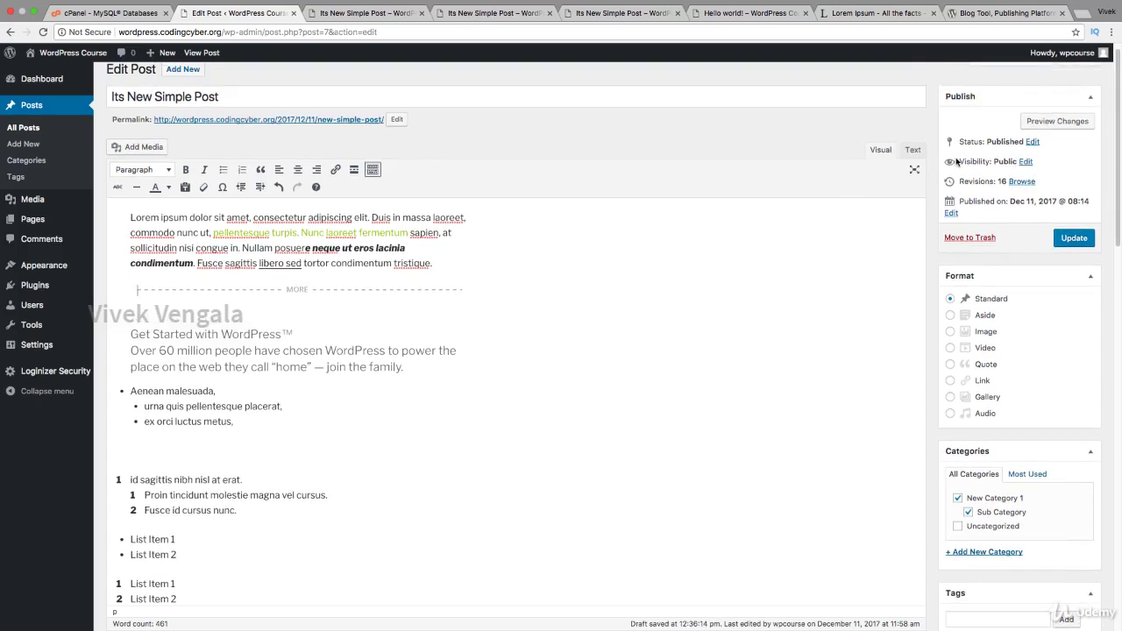
left_click(952, 216)
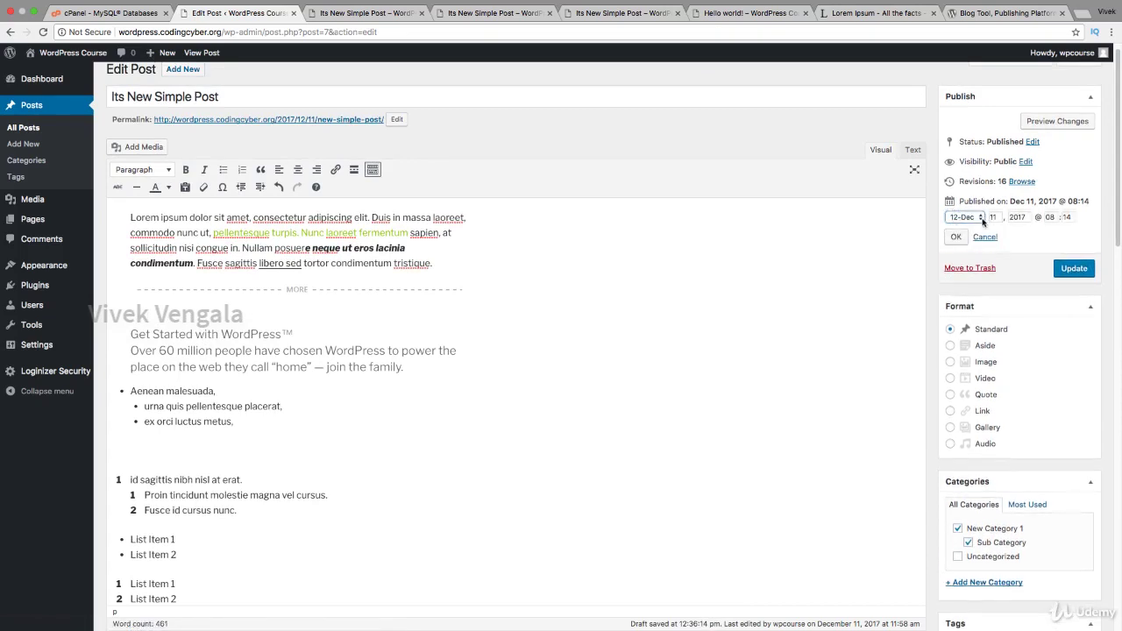
double_click(995, 216)
type("12")
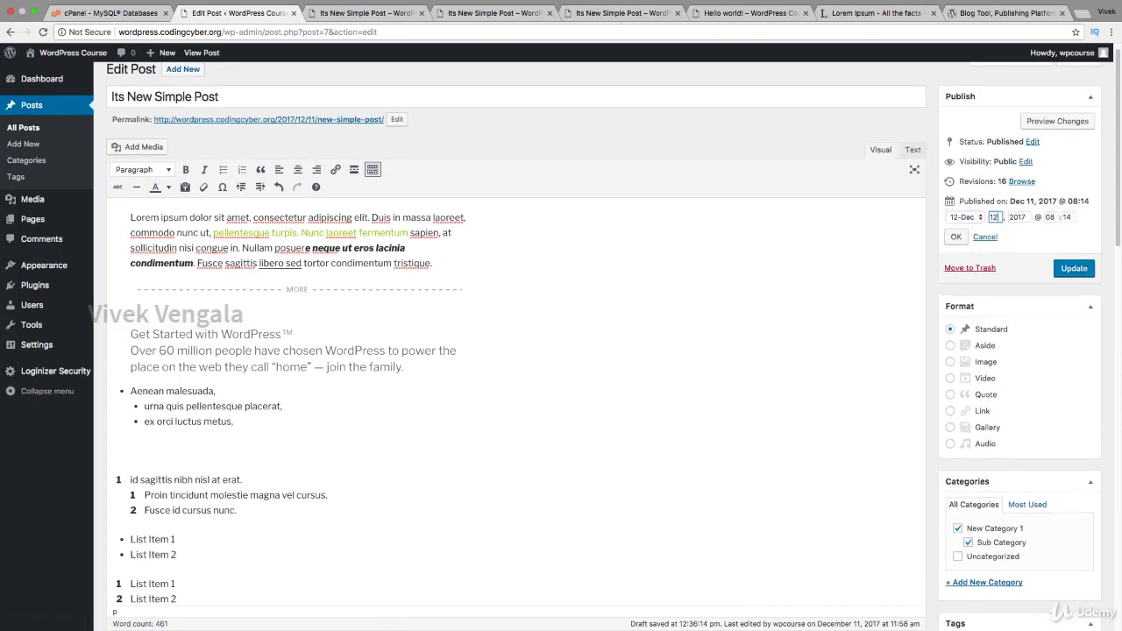
left_click(958, 238)
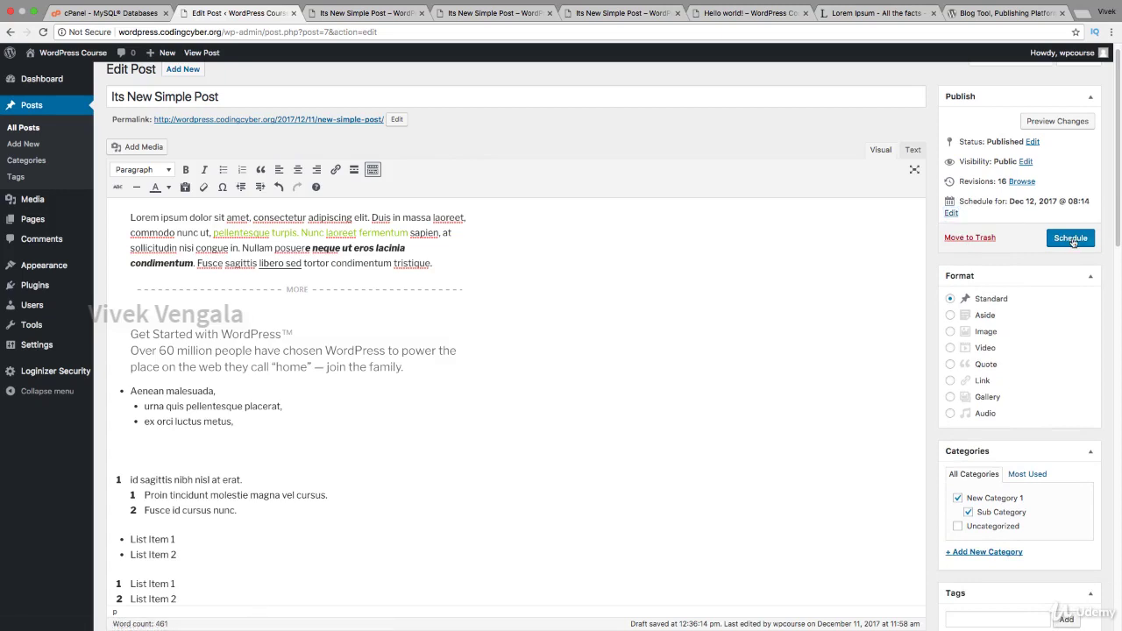
left_click(951, 213)
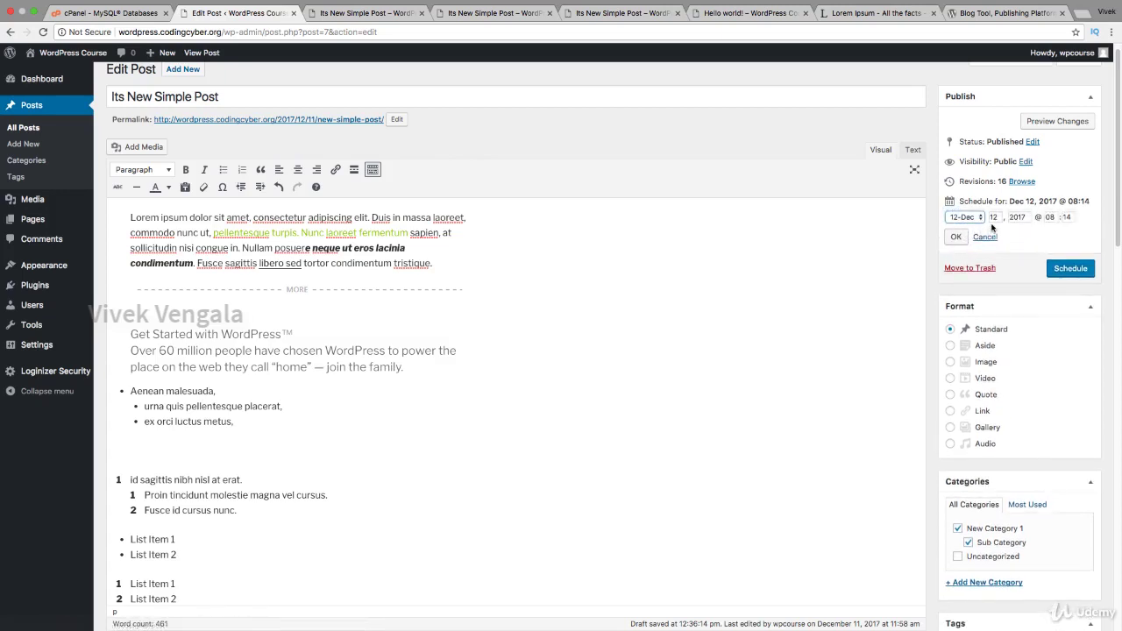
left_click(994, 217)
left_click(956, 237)
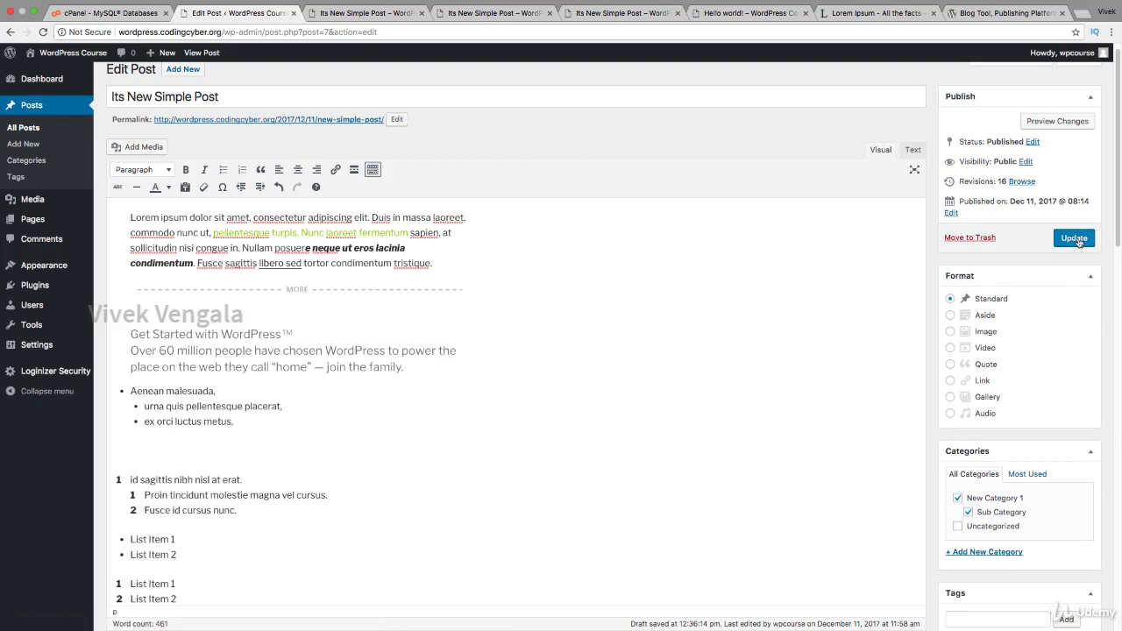
Switch the post status to Draft and back to Published, then Update the post
left_click(1032, 142)
left_click(1016, 159)
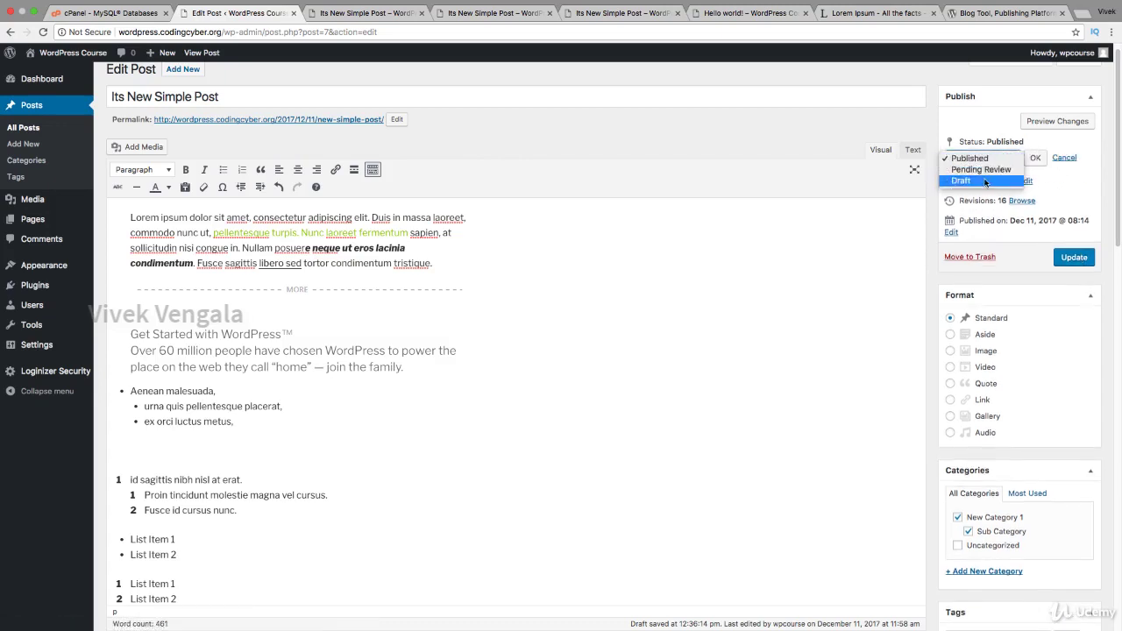
left_click(1032, 168)
left_click(1033, 162)
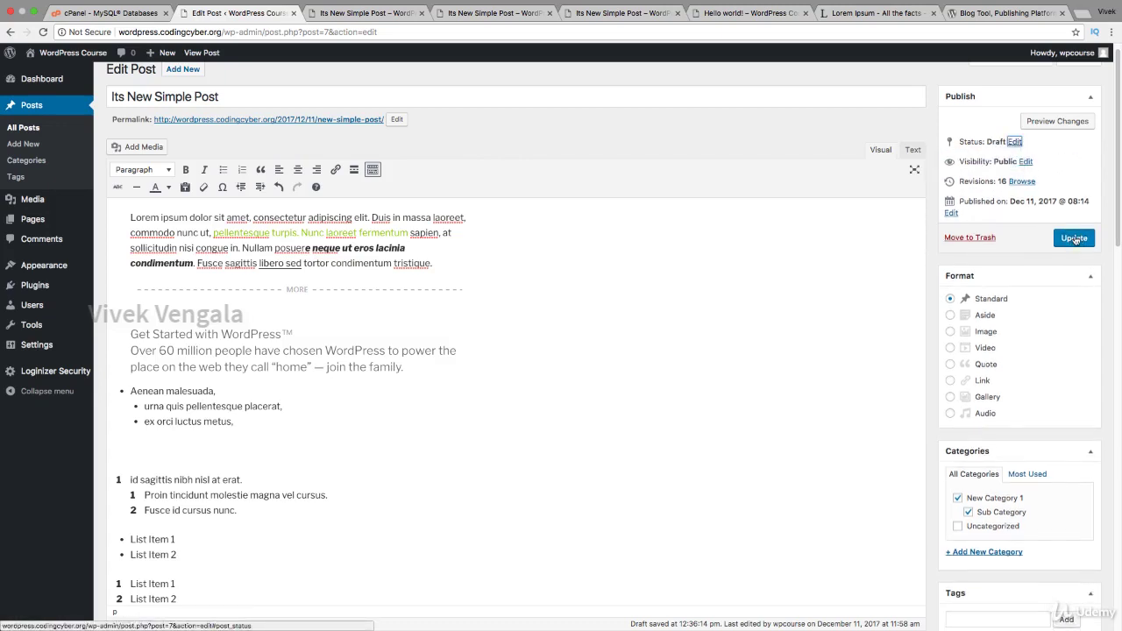
left_click(1015, 142)
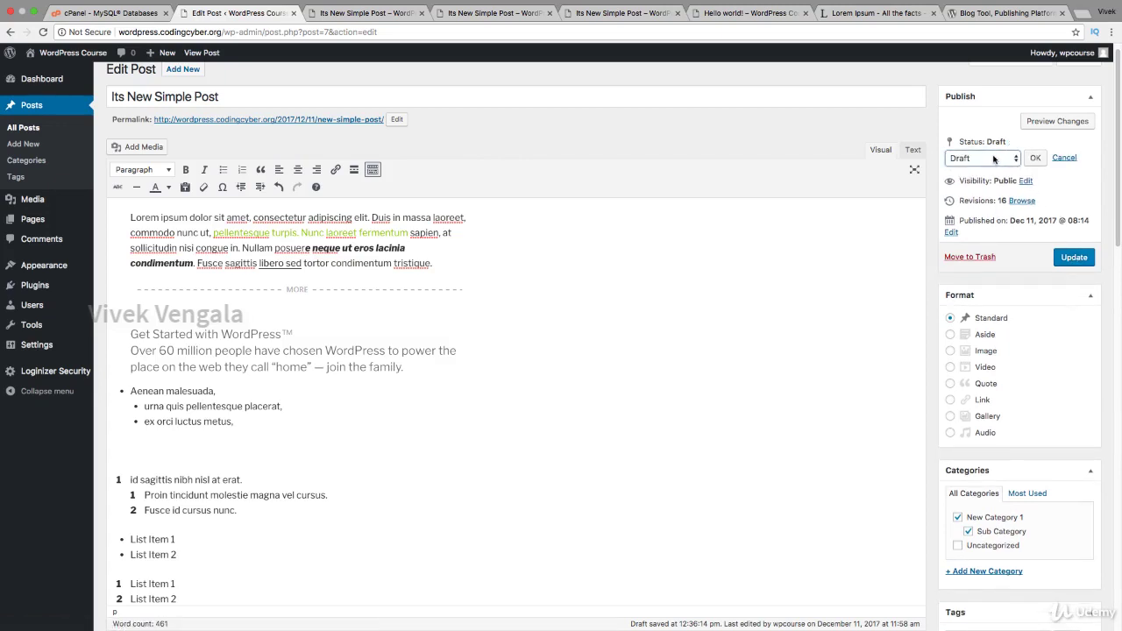
left_click(989, 158)
left_click(981, 136)
left_click(1035, 158)
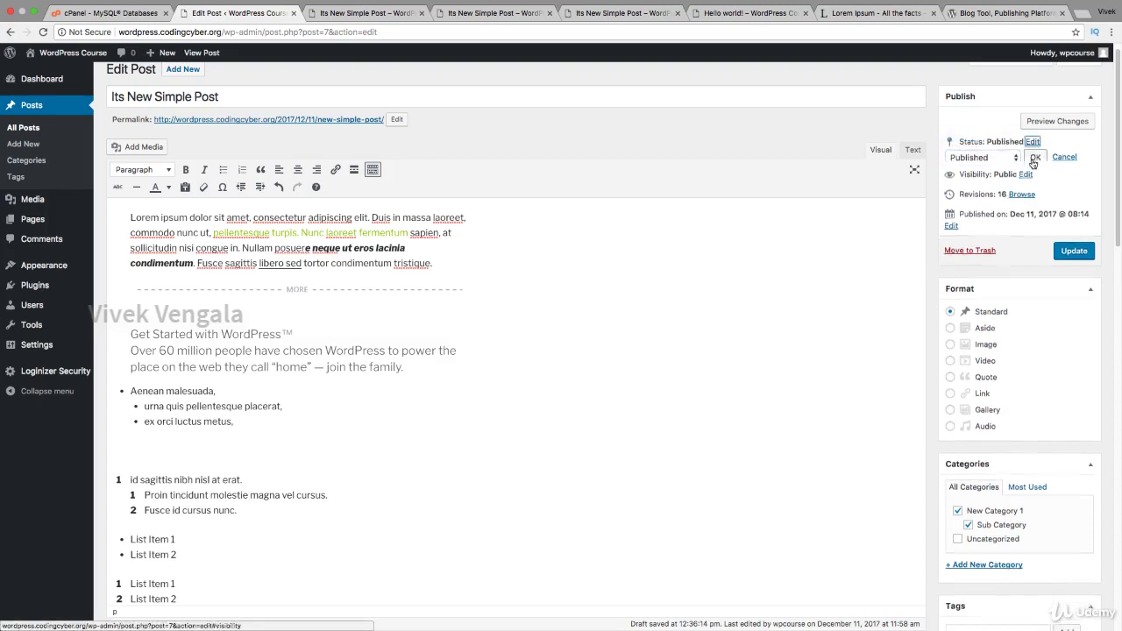
left_click(1074, 240)
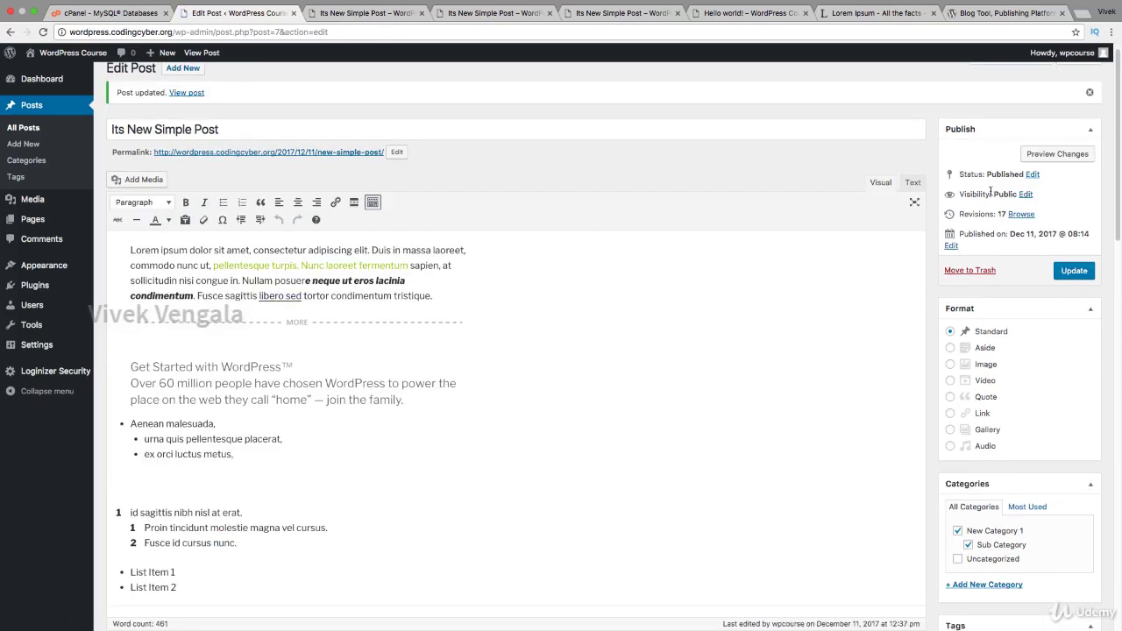
Add a post titled 'New Post', save it as a draft, and return to All Posts
left_click(23, 131)
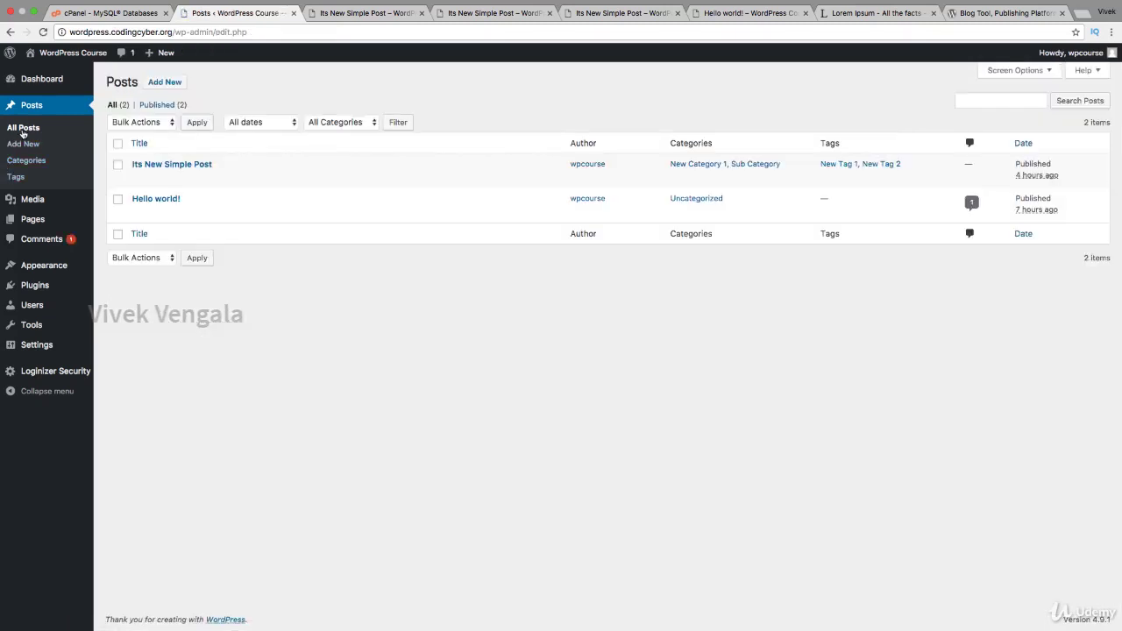
left_click(164, 82)
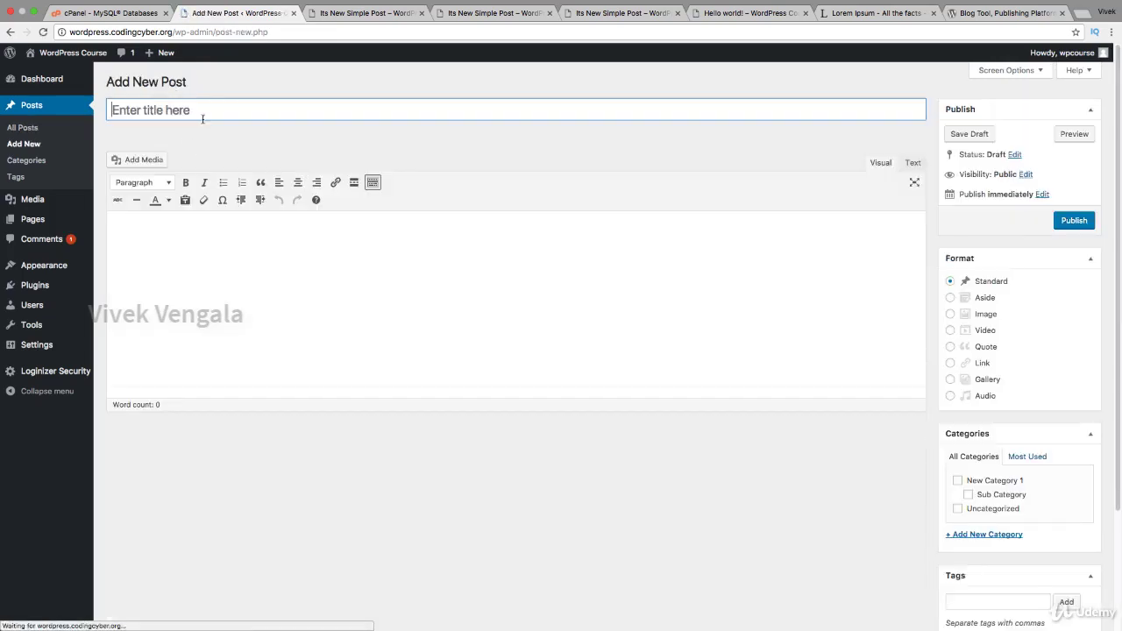
type("New")
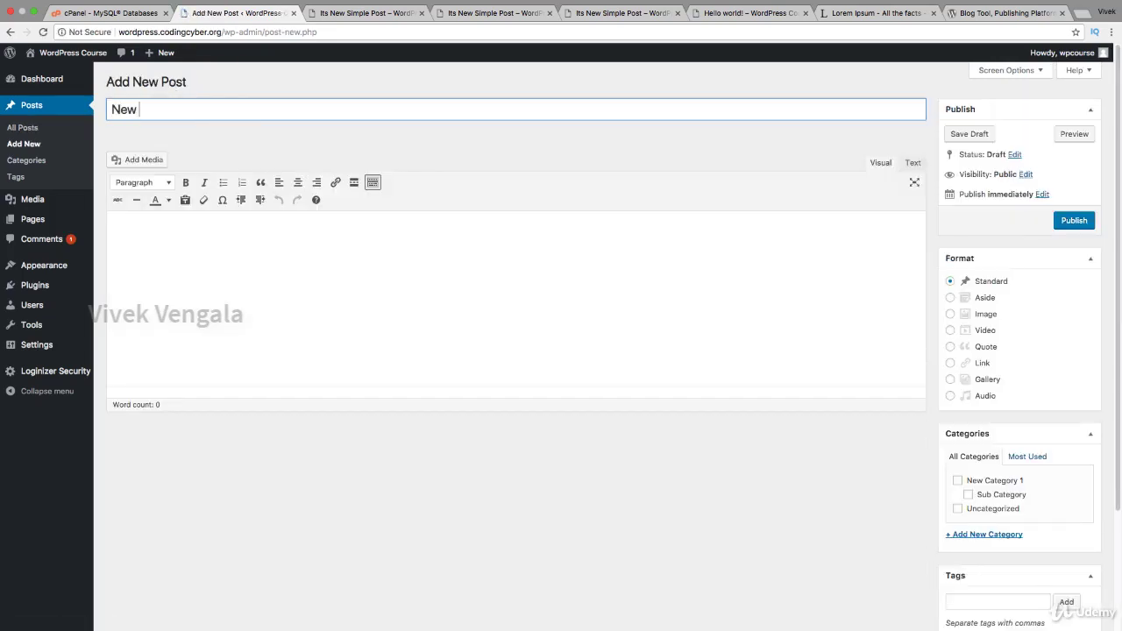
type(" Post")
left_click(965, 135)
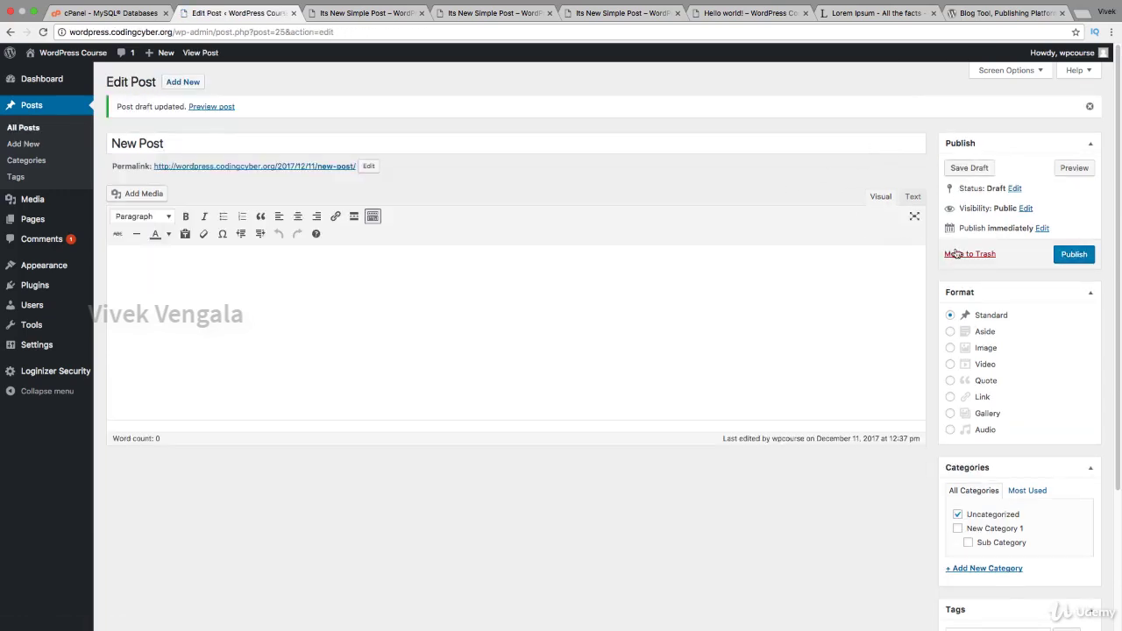
left_click(41, 131)
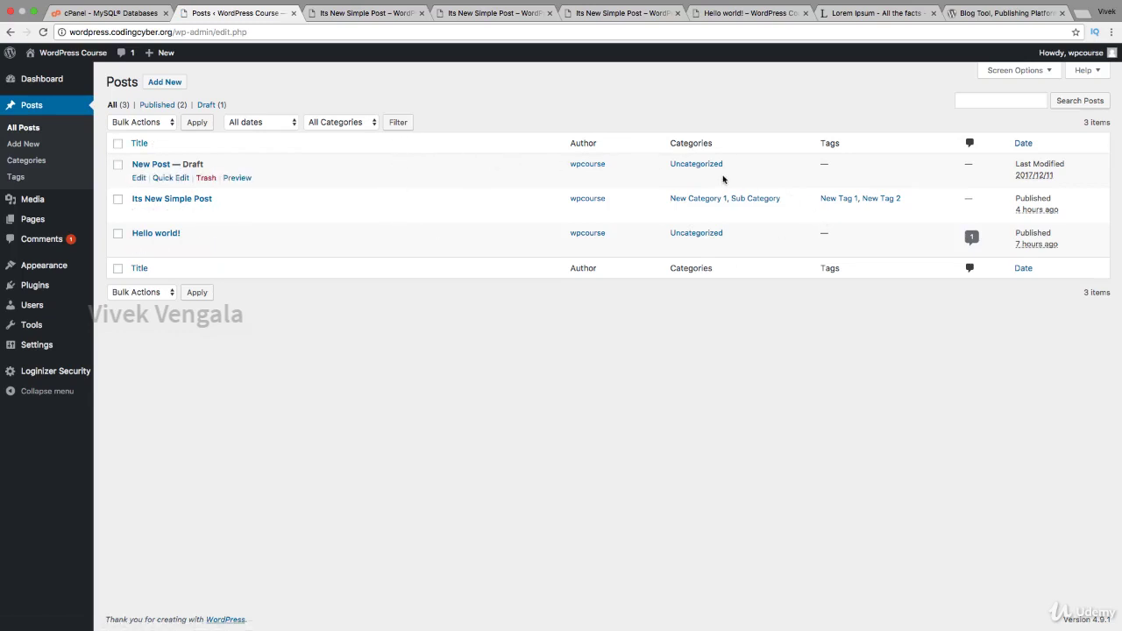
left_click(972, 239)
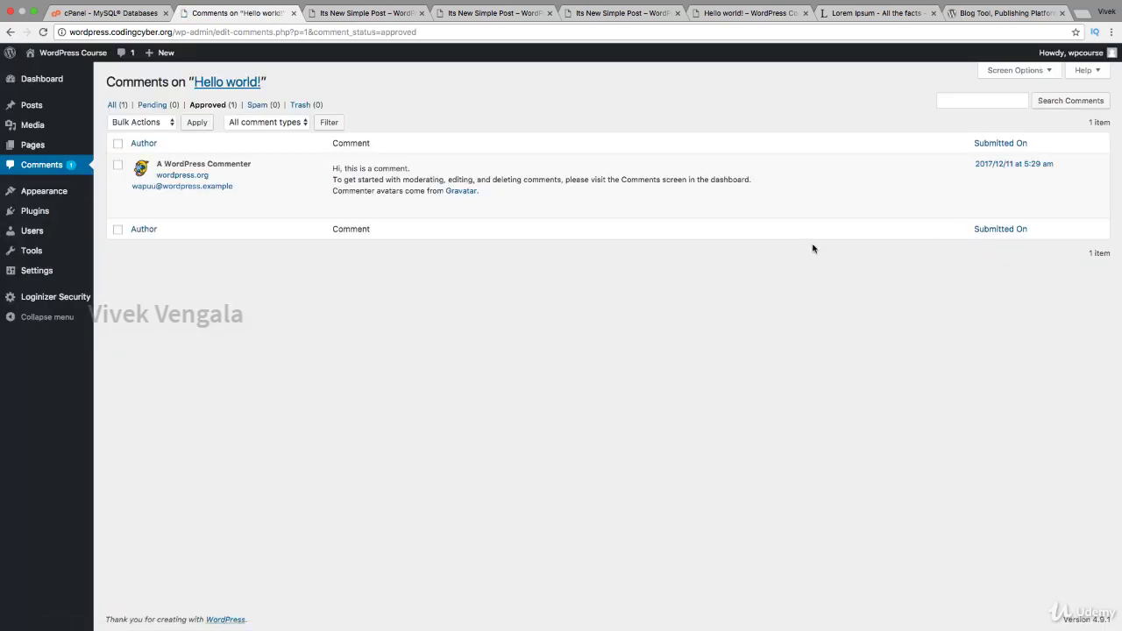
left_click(24, 114)
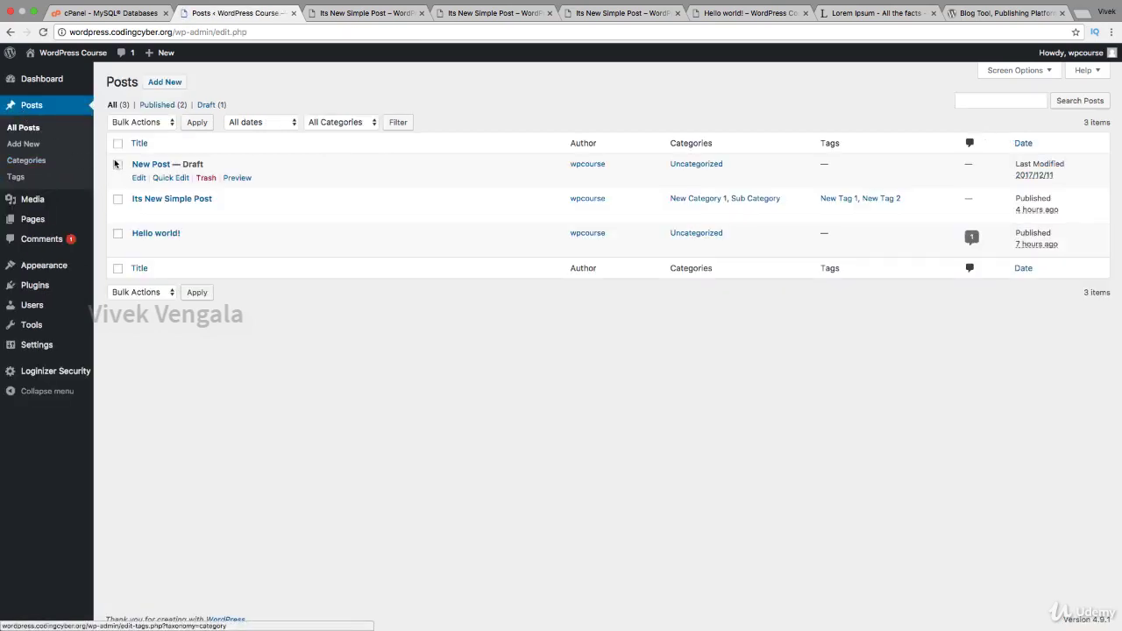
Move only the New Post draft to the Trash with the Bulk Actions menu
left_click(117, 164)
left_click(118, 199)
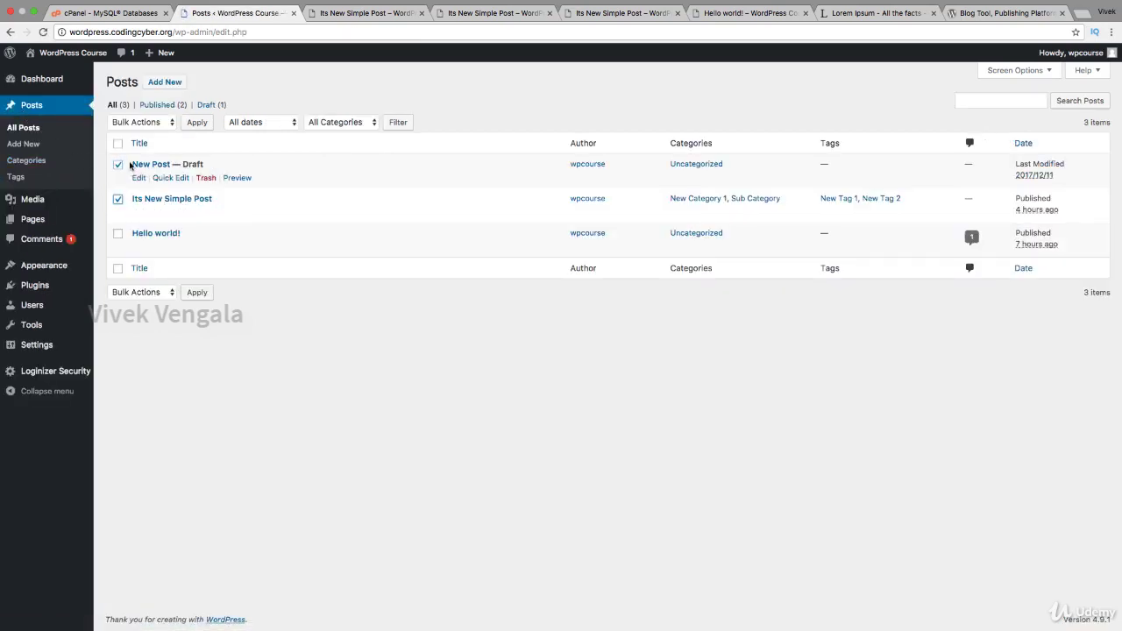
left_click(140, 126)
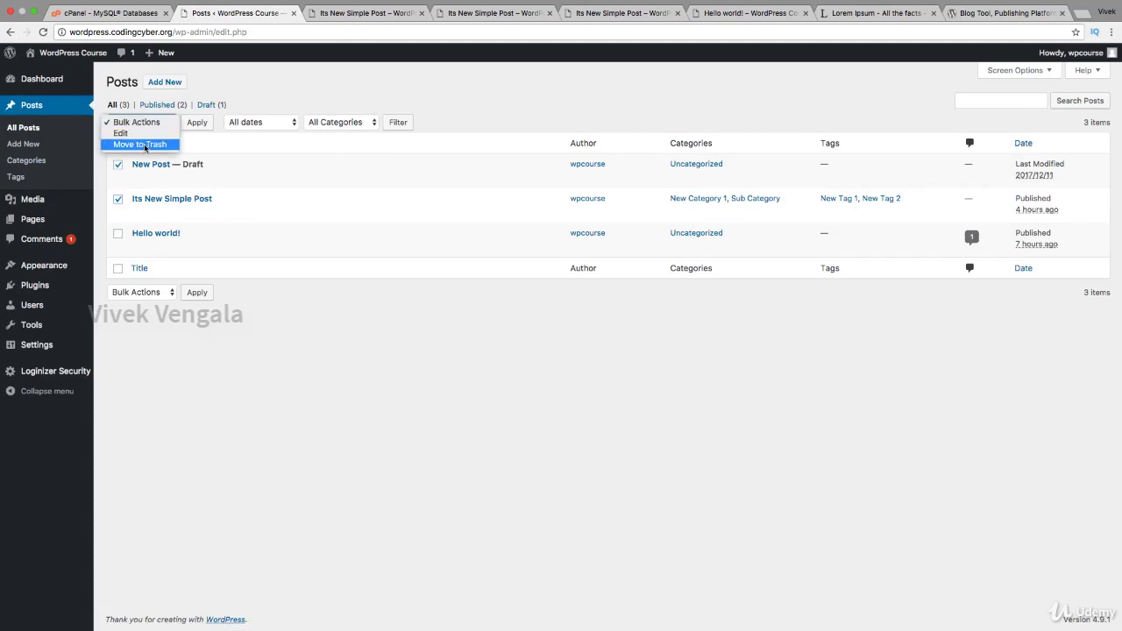
left_click(117, 200)
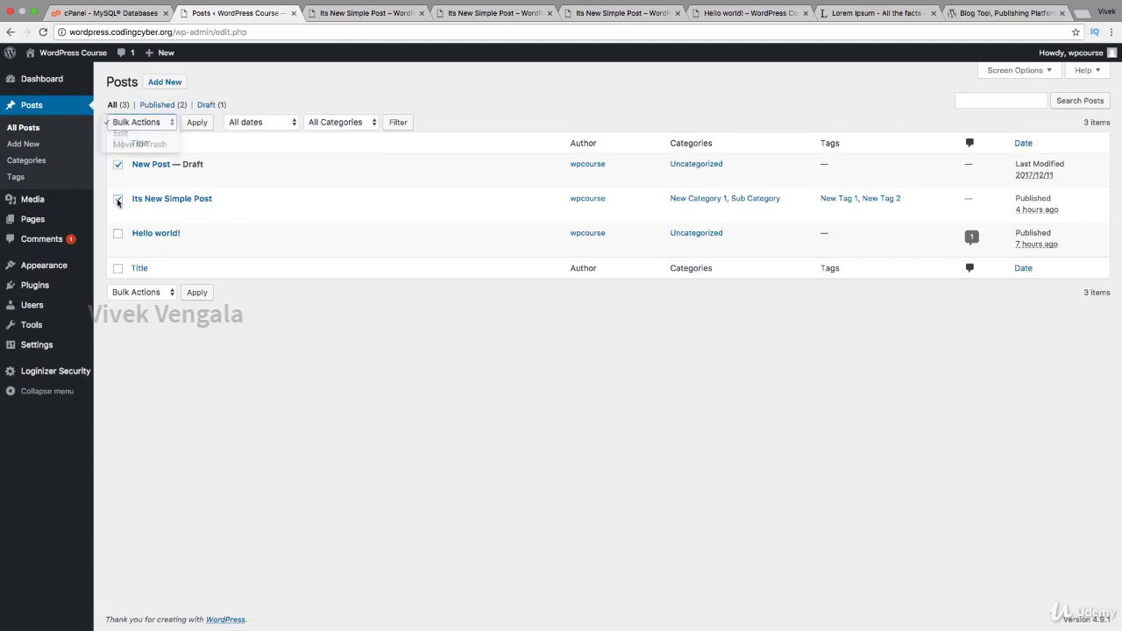
left_click(138, 123)
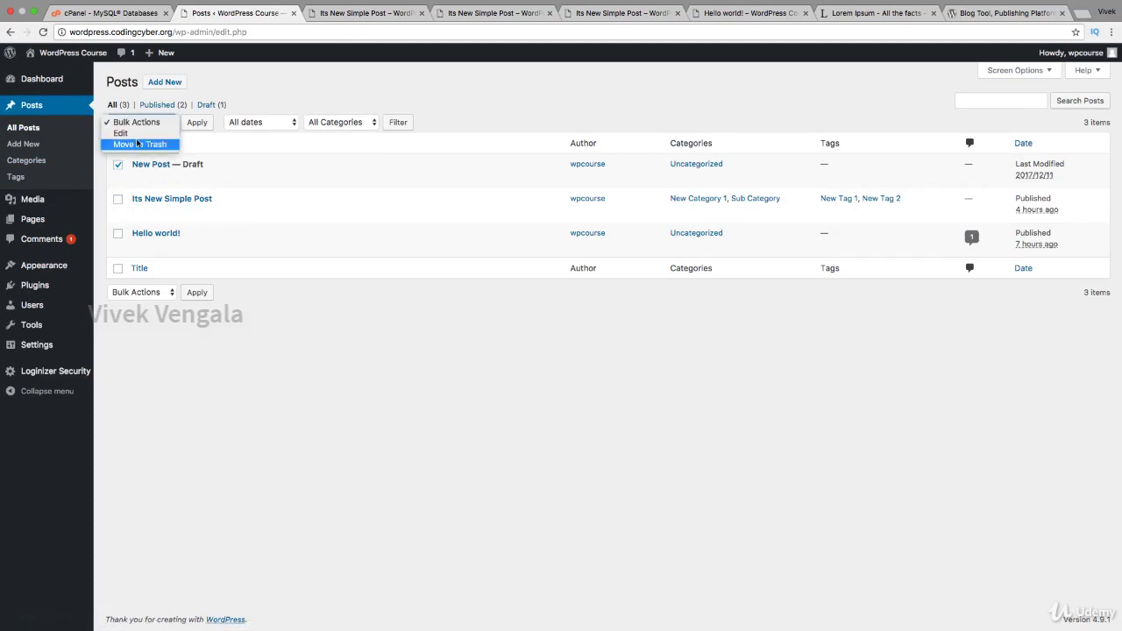
left_click(140, 144)
left_click(194, 124)
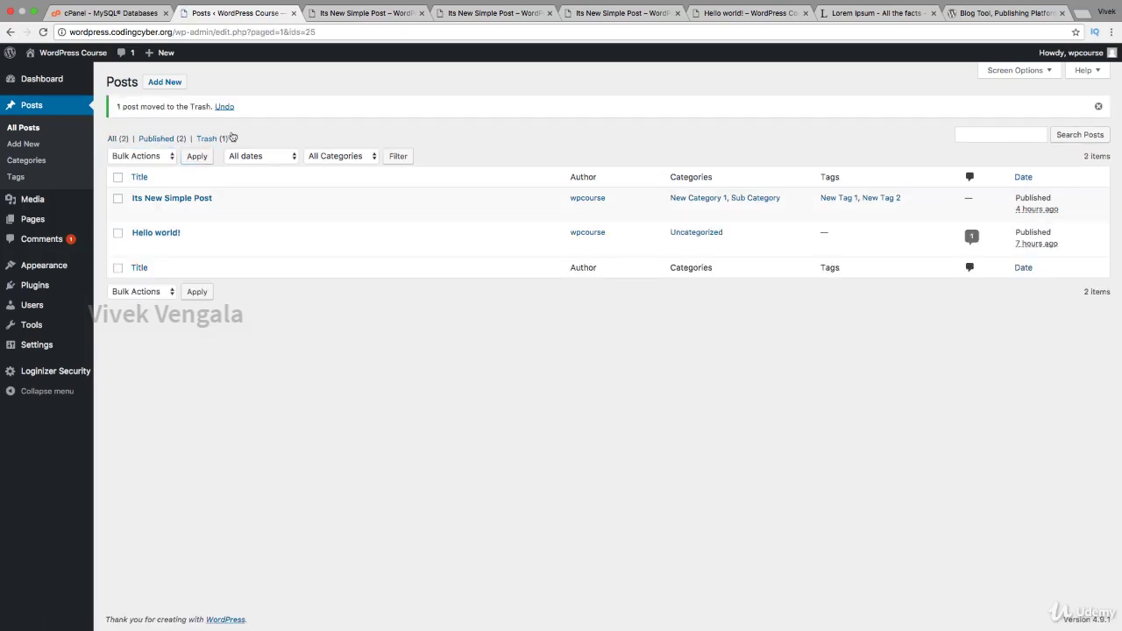
Restore New Post from the Trash view
left_click(223, 140)
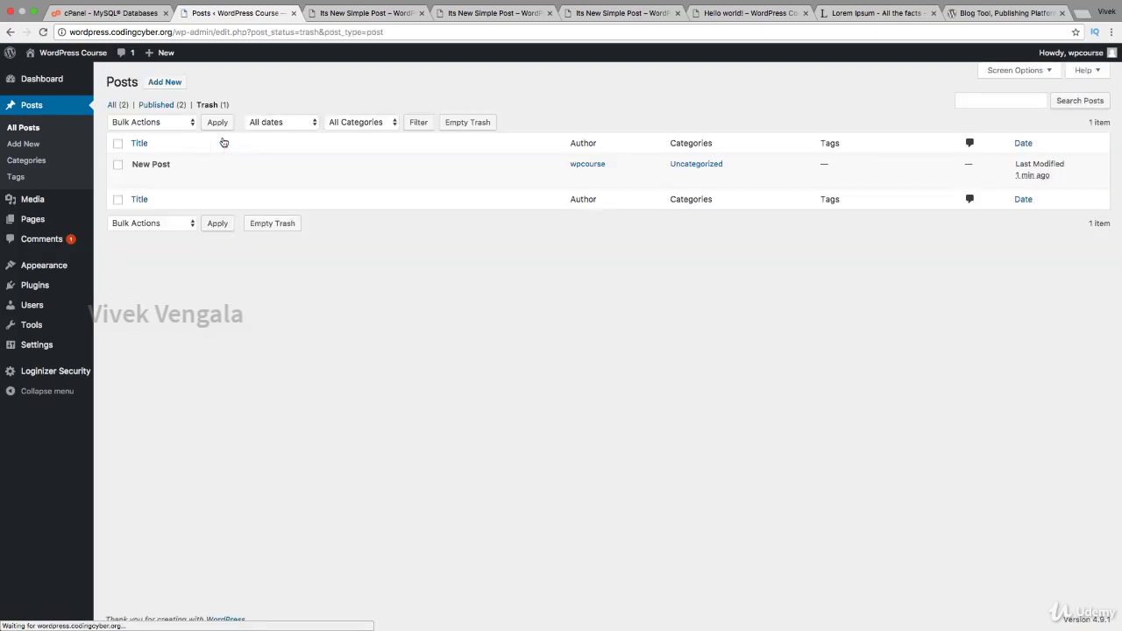
mouse_move(145, 171)
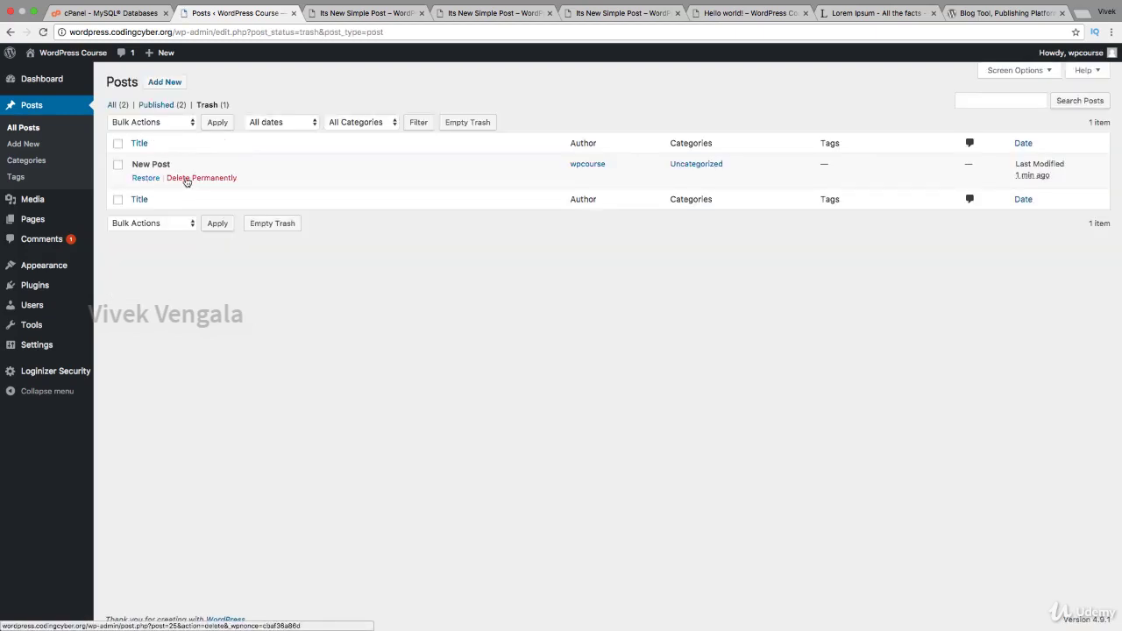
left_click(143, 178)
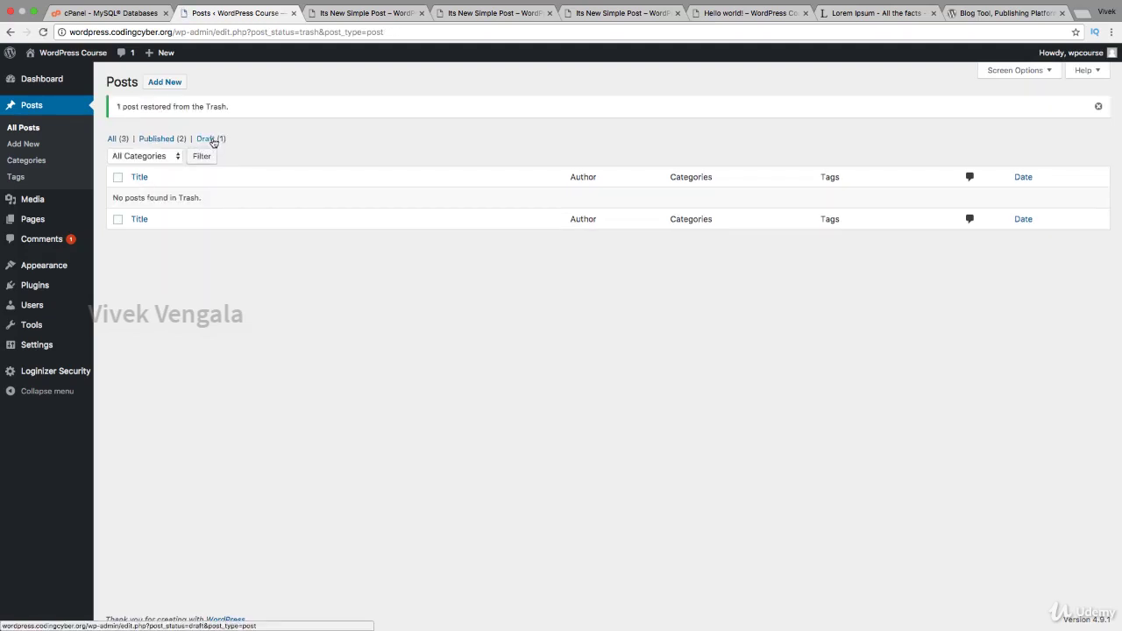
From the All view, use Quick Edit to tick 'Make this post sticky' on New Post
left_click(112, 138)
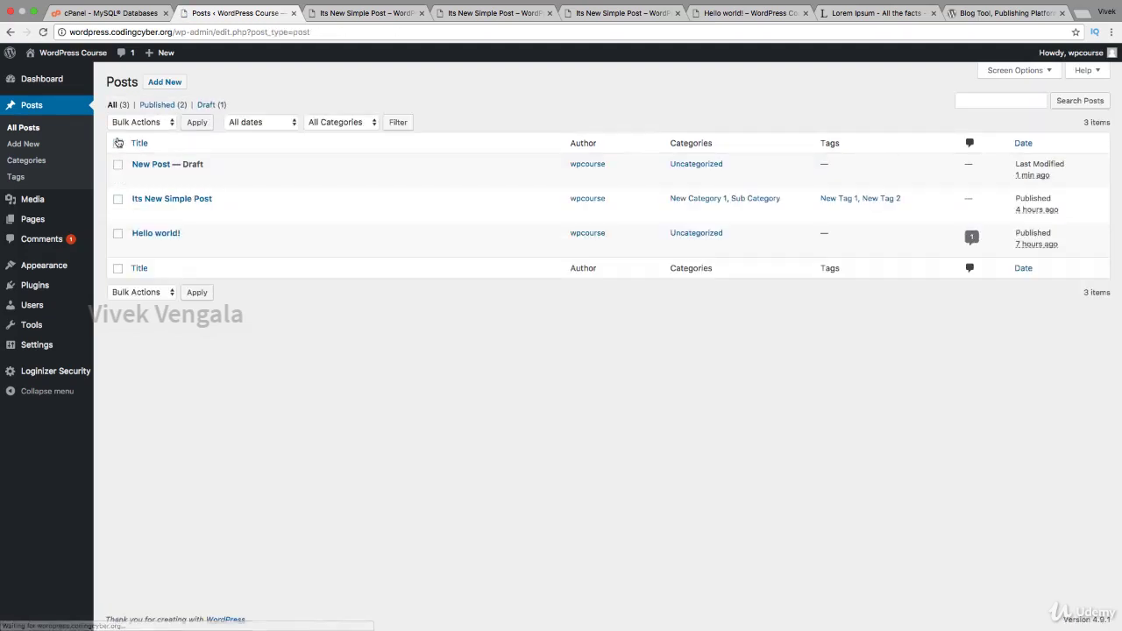
left_click(160, 178)
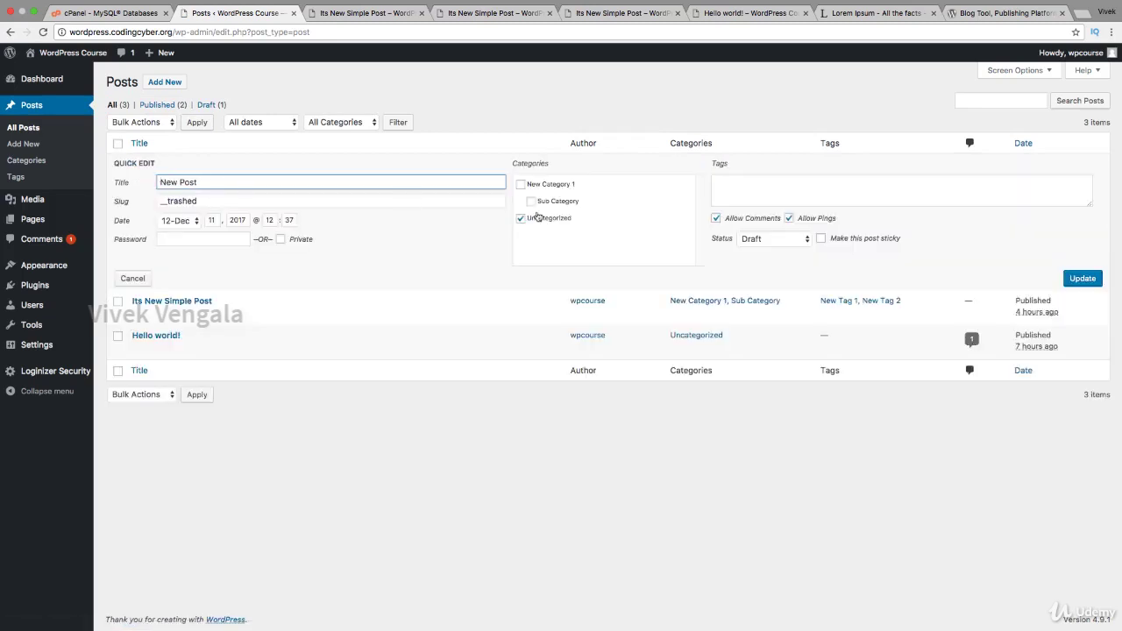
left_click(820, 239)
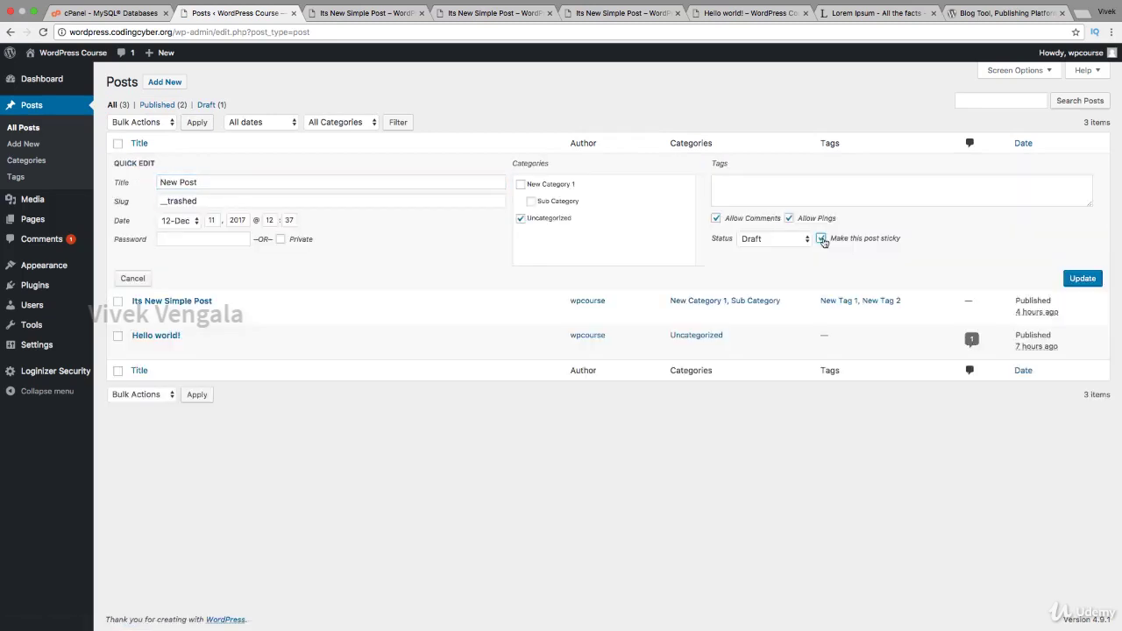
left_click(1091, 280)
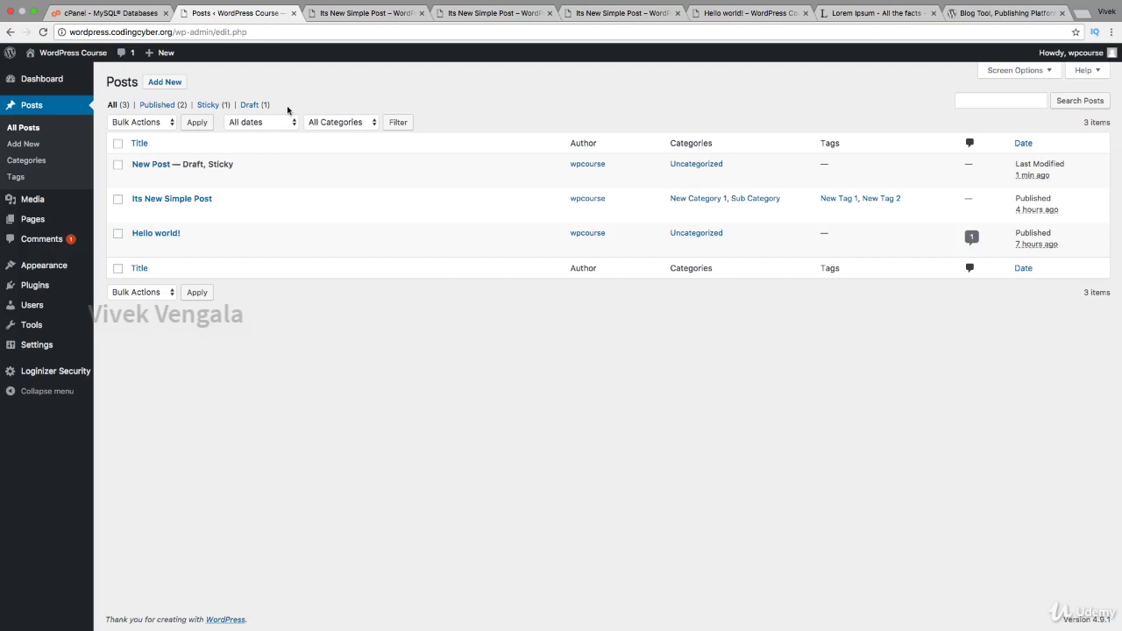
Filter the list to Published posts and open Screen Options, selecting the items-per-page value 20
left_click(160, 106)
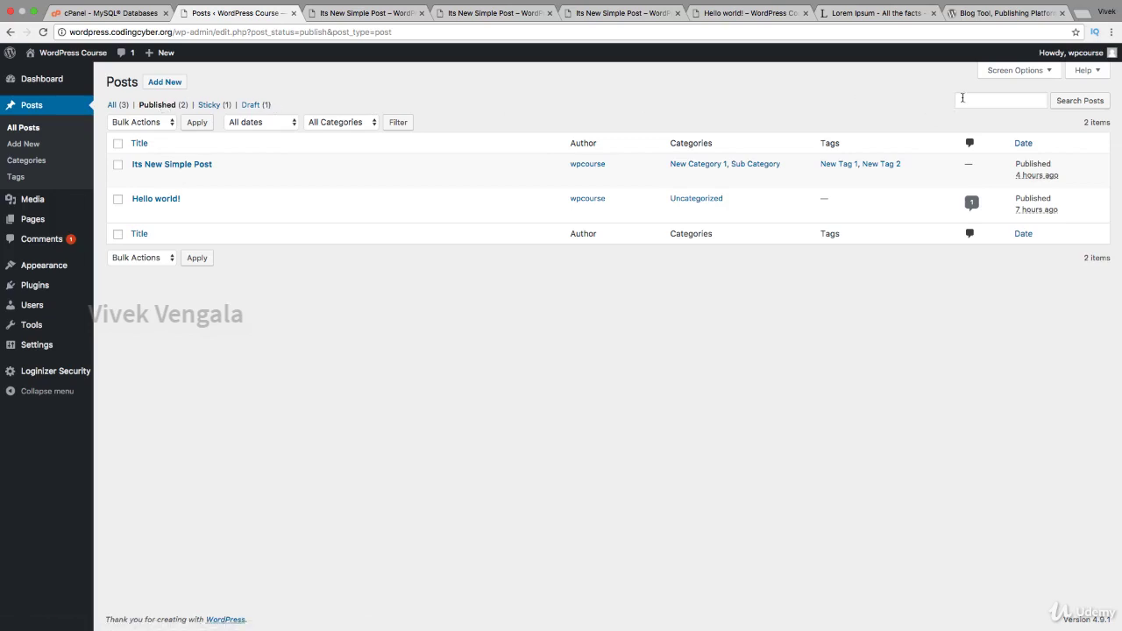
left_click(1019, 71)
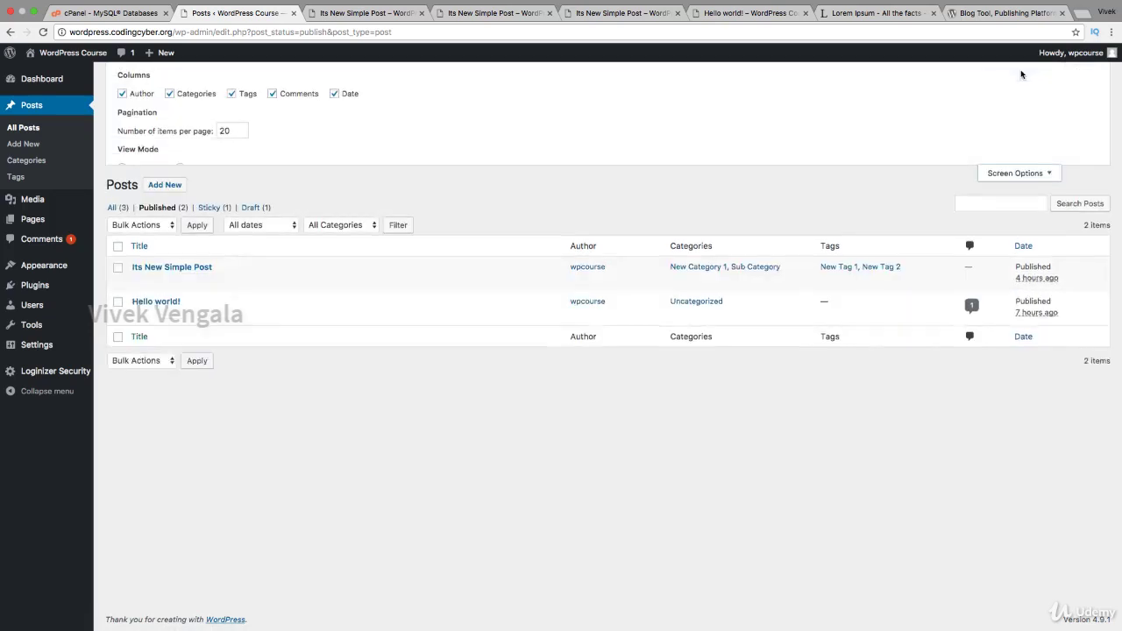
double_click(222, 134)
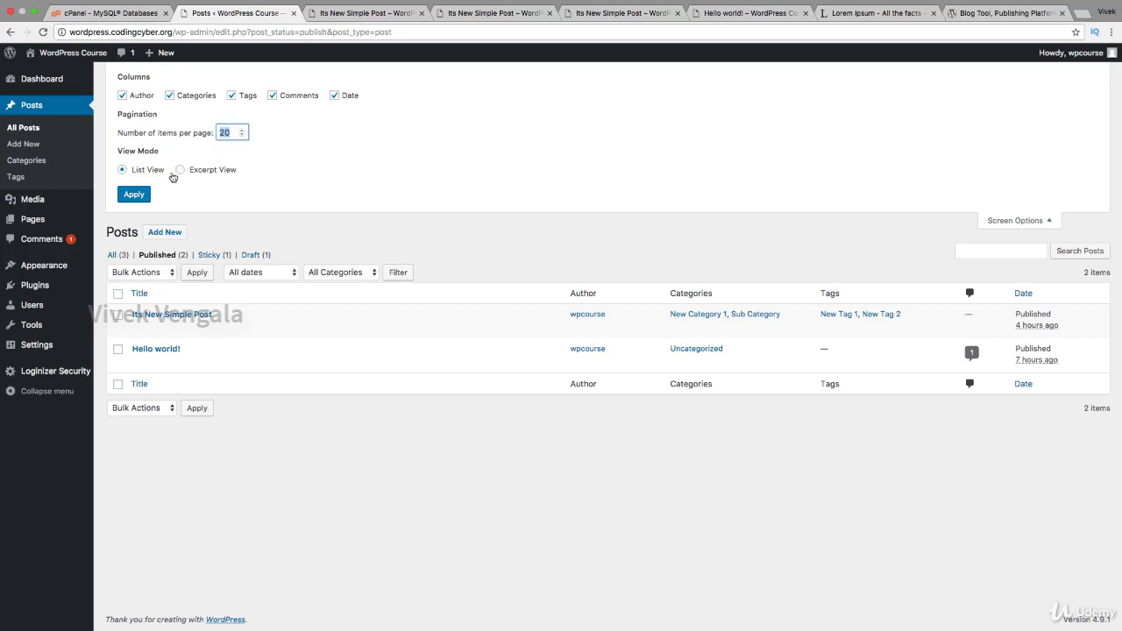
Switch the Published posts list to Excerpt View
left_click(182, 173)
left_click(136, 194)
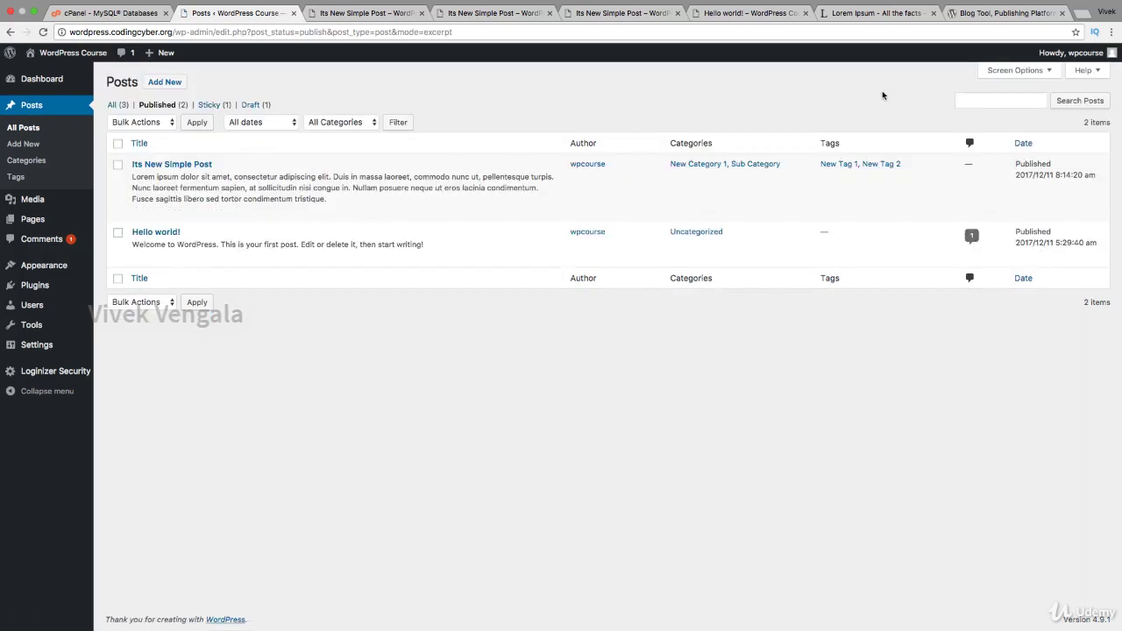
left_click(989, 73)
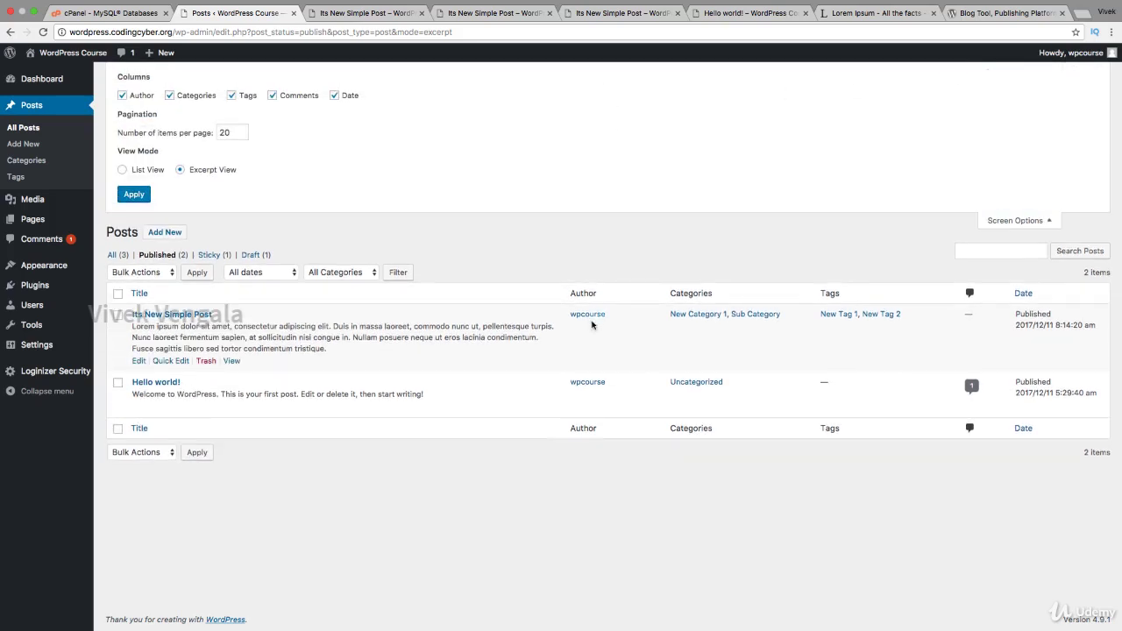
Hide and restore the Author, Categories and Tags columns, then apply List View
left_click(129, 96)
left_click(162, 98)
left_click(172, 97)
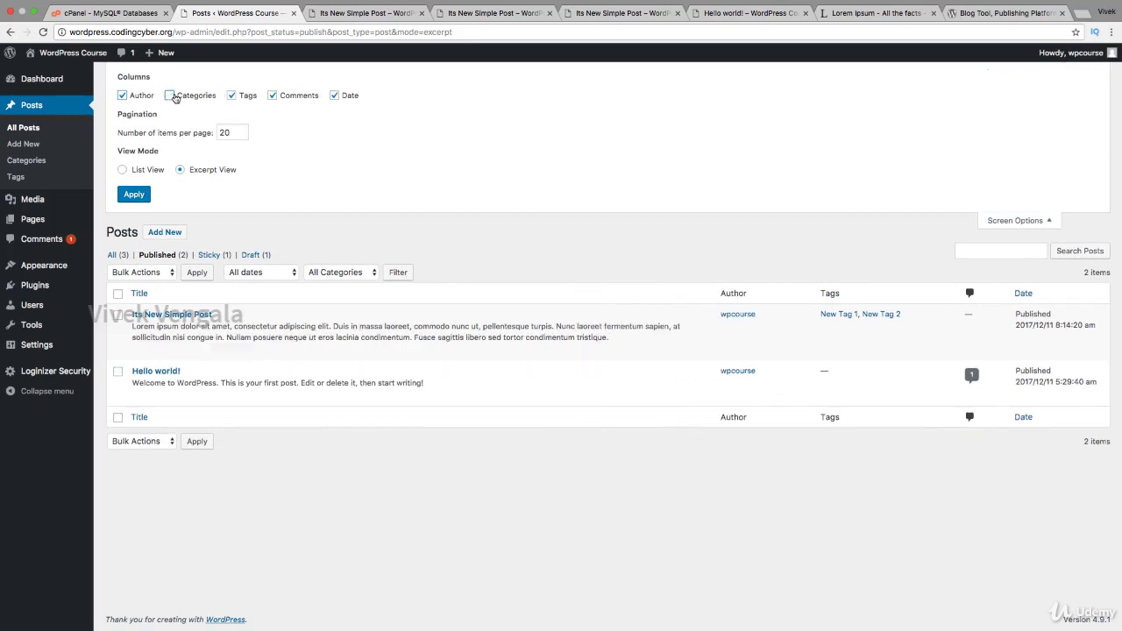
left_click(122, 96)
left_click(169, 96)
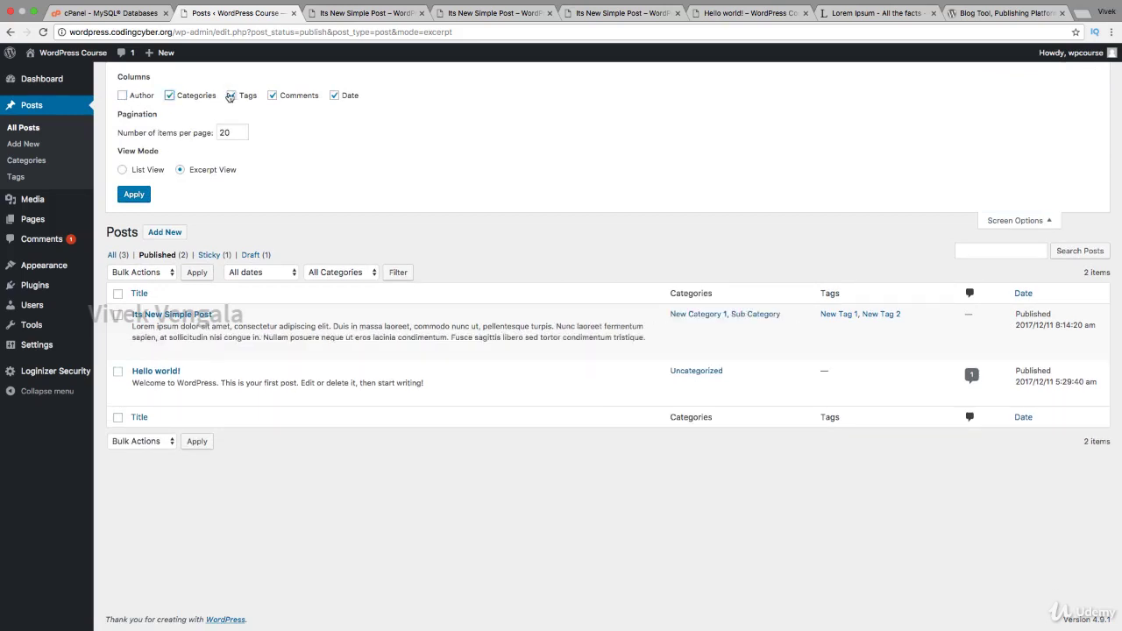
left_click(230, 96)
left_click(171, 96)
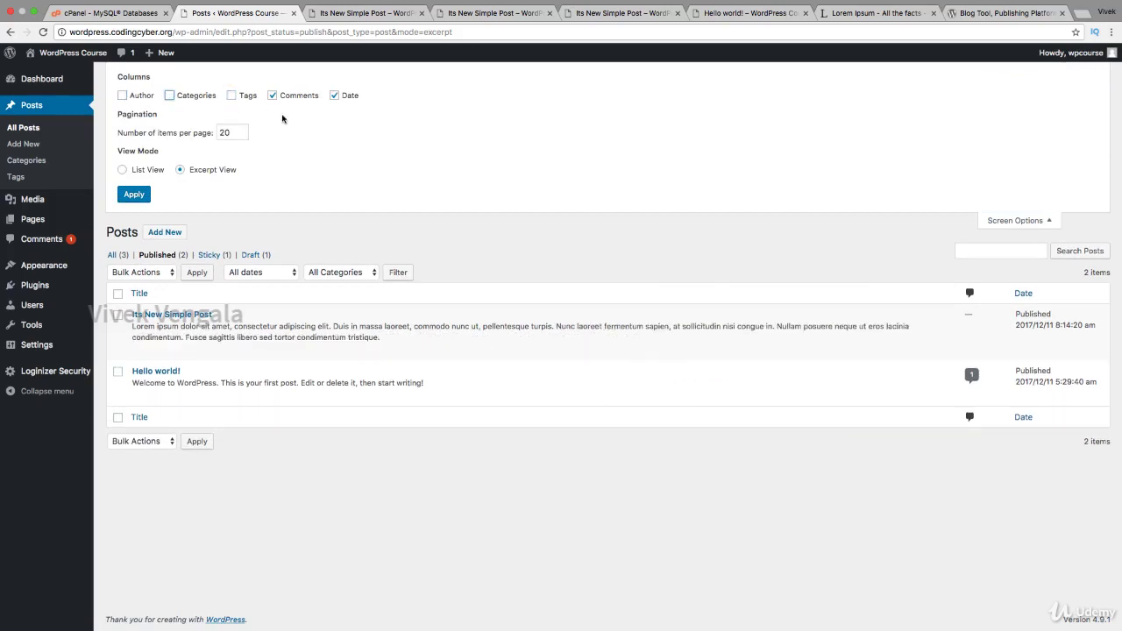
left_click(169, 96)
left_click(123, 96)
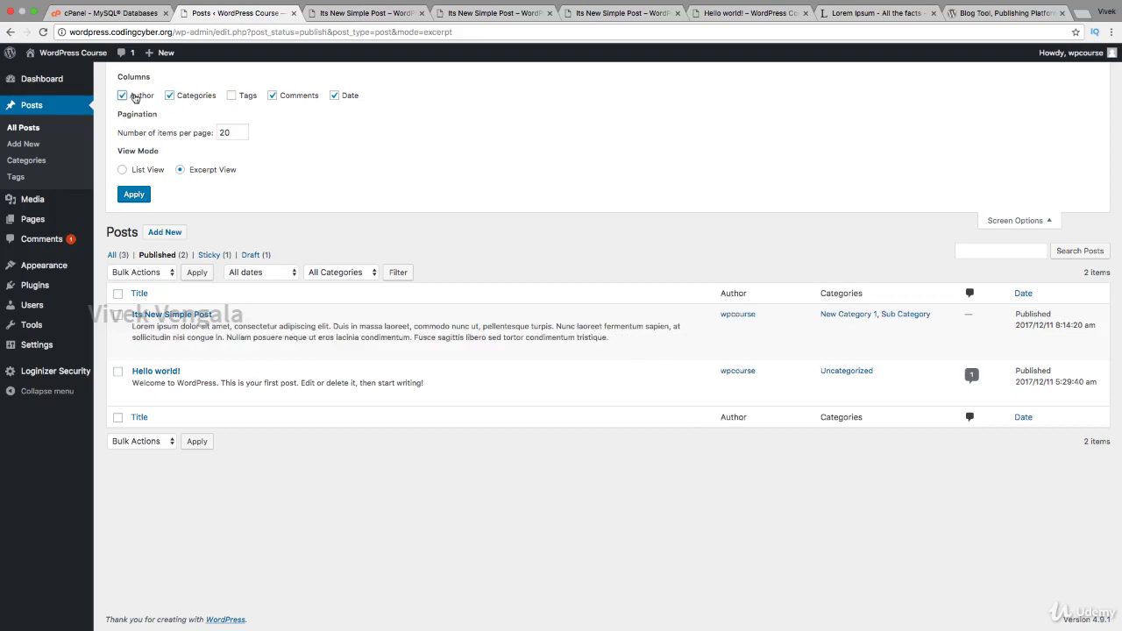
left_click(232, 95)
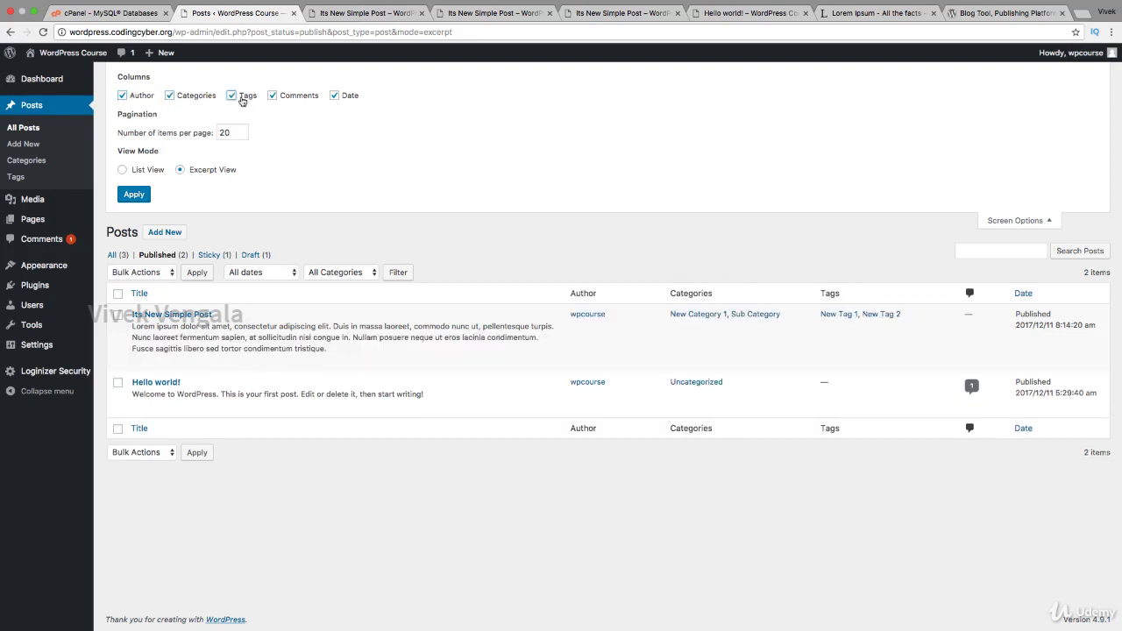
left_click(137, 171)
left_click(136, 195)
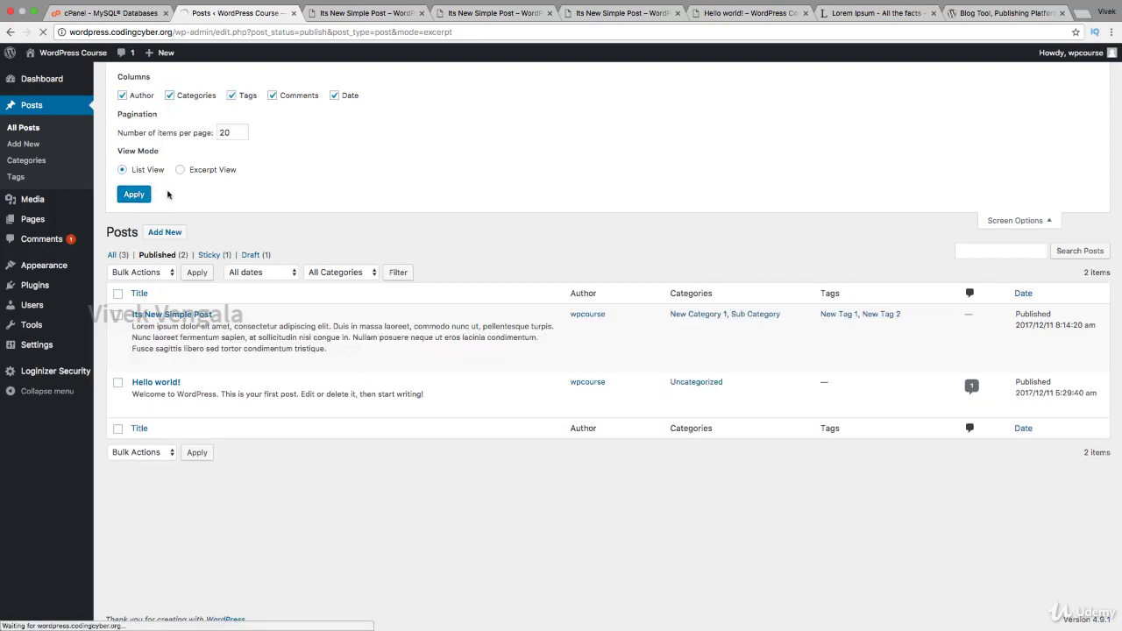